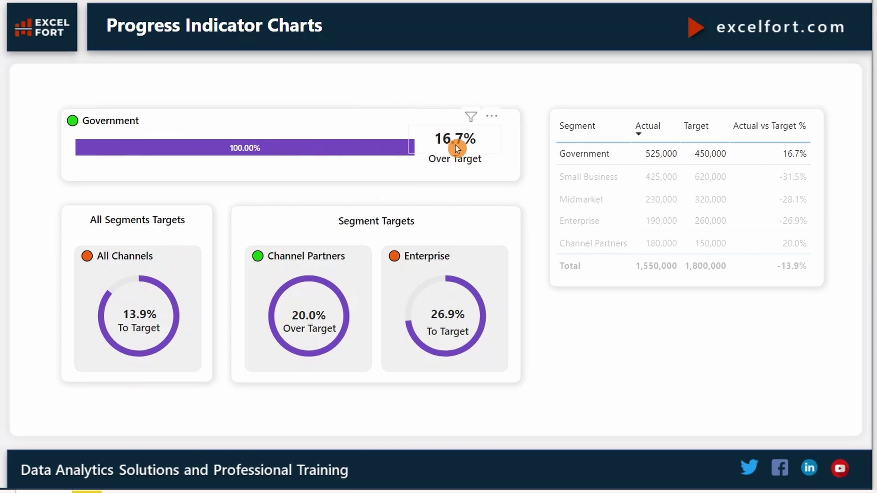
# Cross-filter the report by picking Government, clearing it, then selecting Small Business in the table.
pyautogui.click(568, 148)
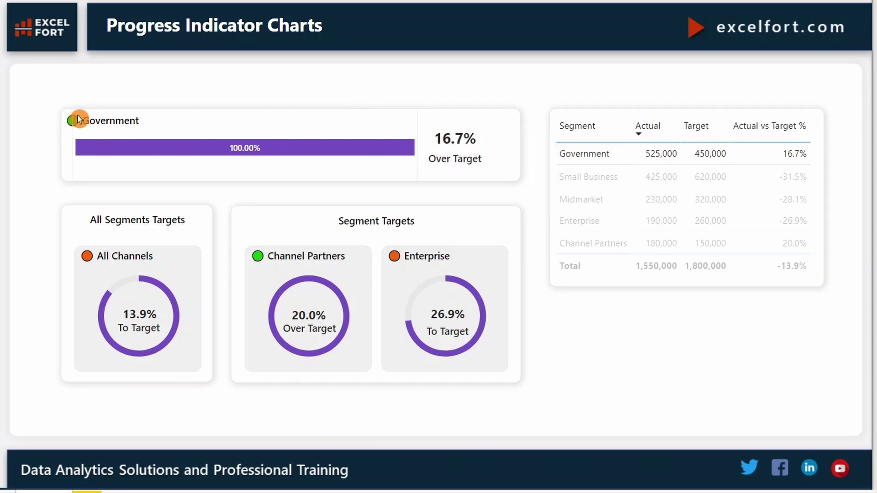
pyautogui.click(567, 150)
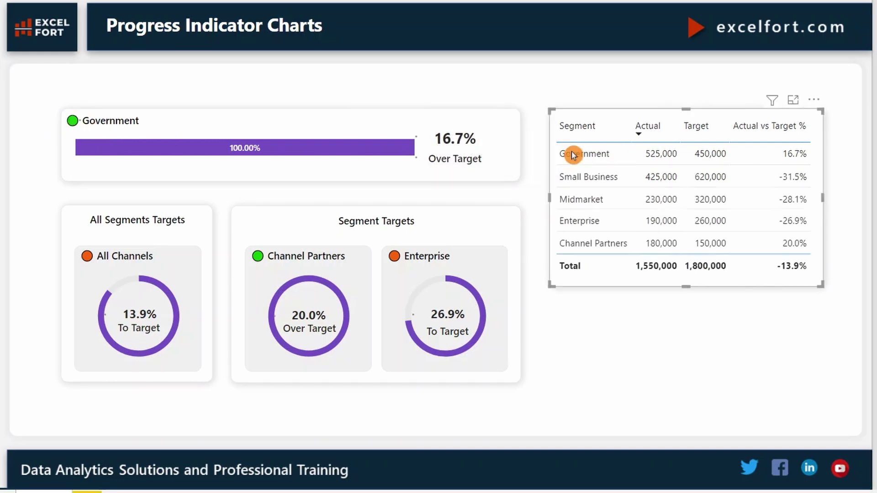
pyautogui.click(575, 183)
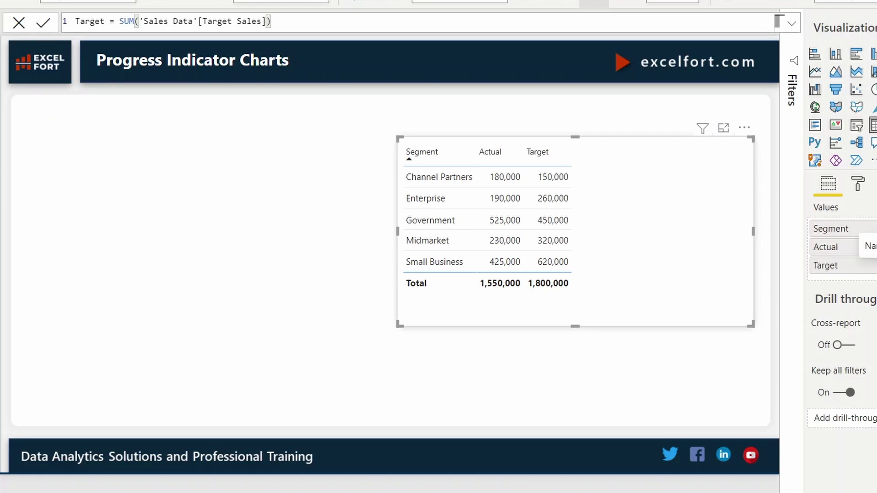
# Add the Actual vs Target % measure, DIVIDE([Actual] - [Target], [Target]), to the segment table.
pyautogui.click(441, 209)
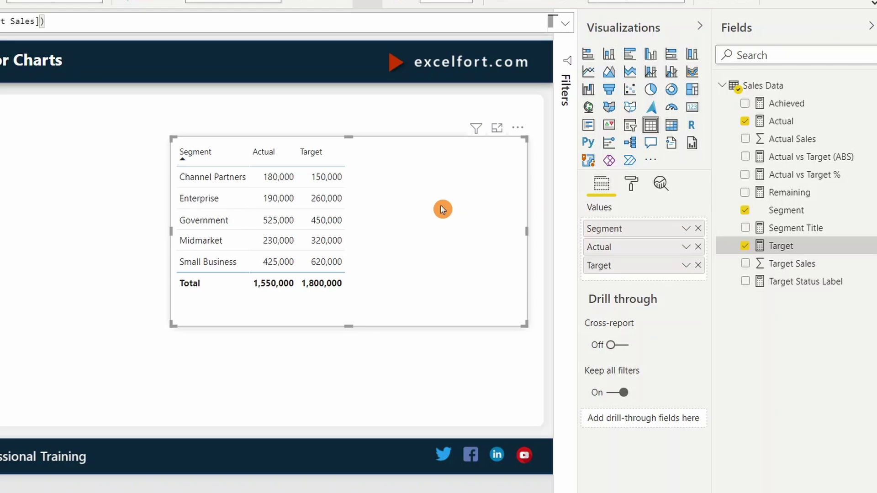
pyautogui.moveTo(802, 176); pyautogui.dragTo(481, 205)
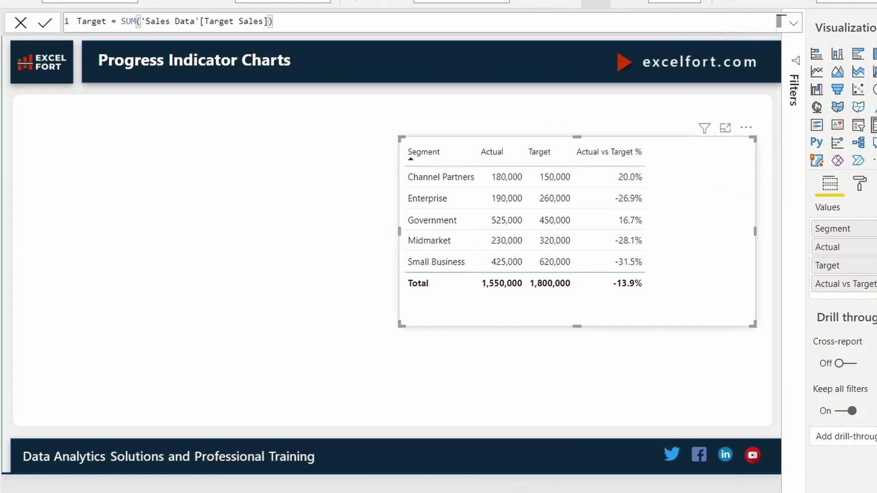
pyautogui.click(795, 26)
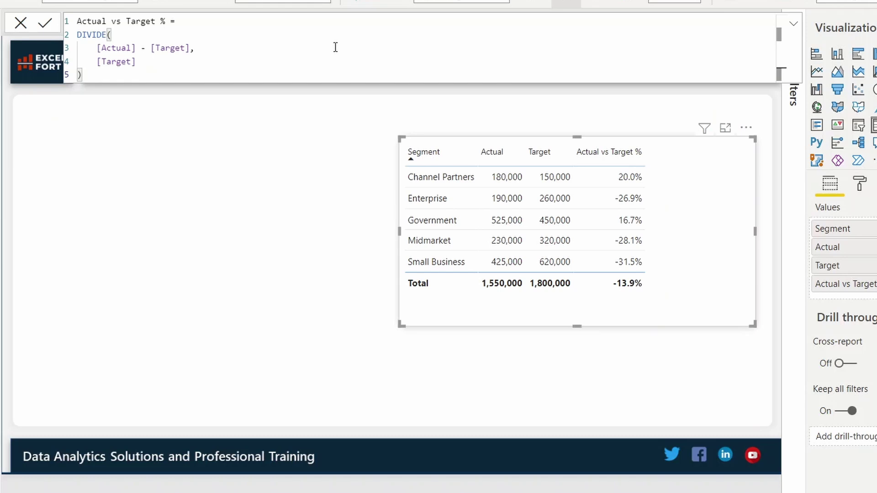
pyautogui.click(717, 247)
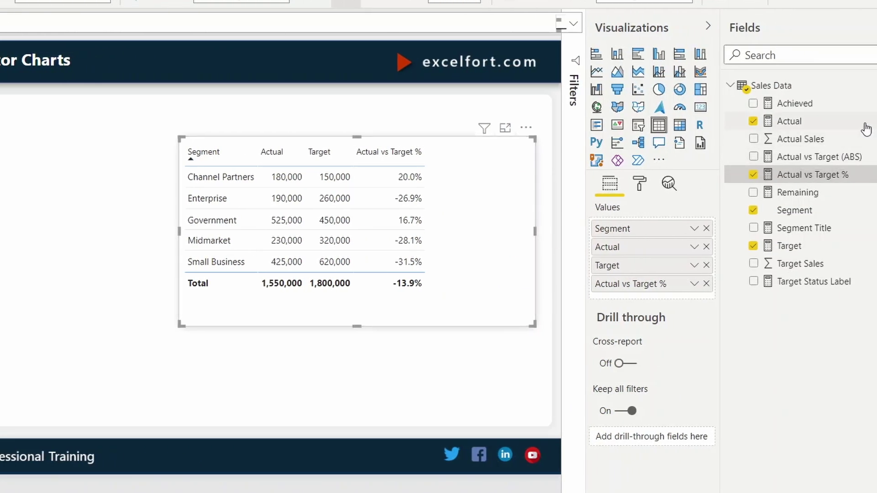
# Add the Achieved and Remaining measures as columns in the segment table.
pyautogui.moveTo(822, 104); pyautogui.dragTo(459, 206)
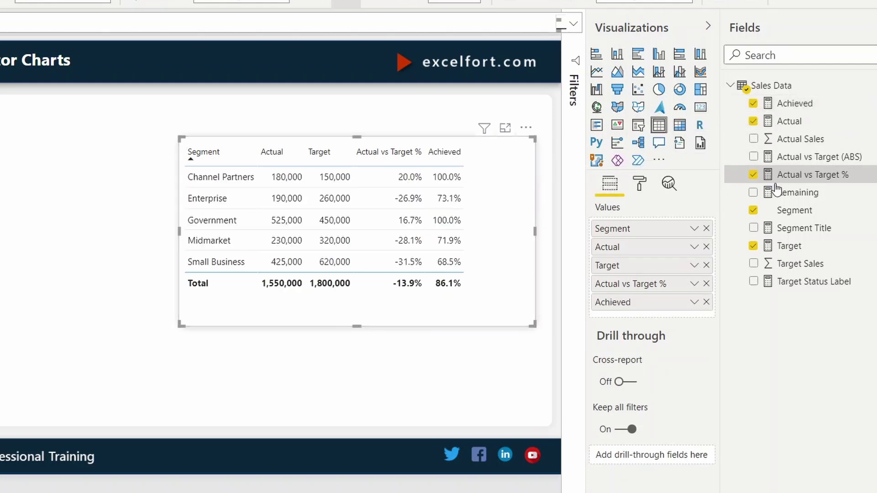
pyautogui.moveTo(822, 191); pyautogui.dragTo(493, 221)
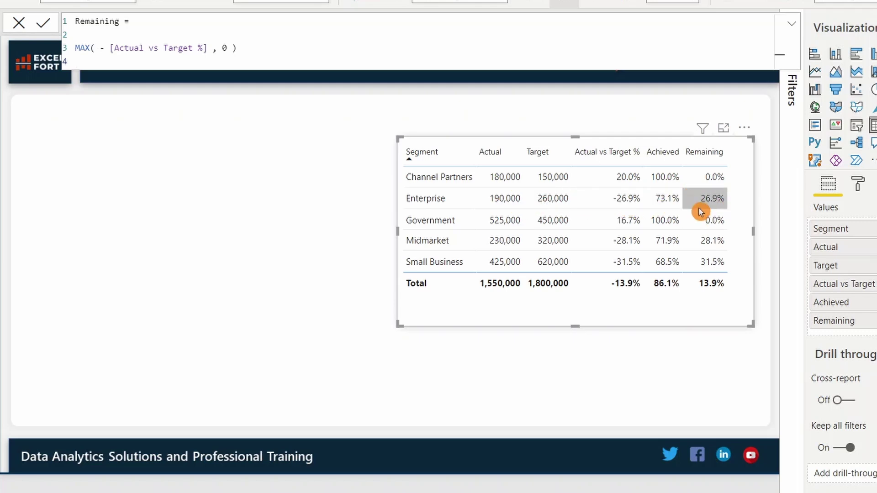
# Close the Remaining measure's formula bar with Escape after reviewing its values.
pyautogui.press('Escape')
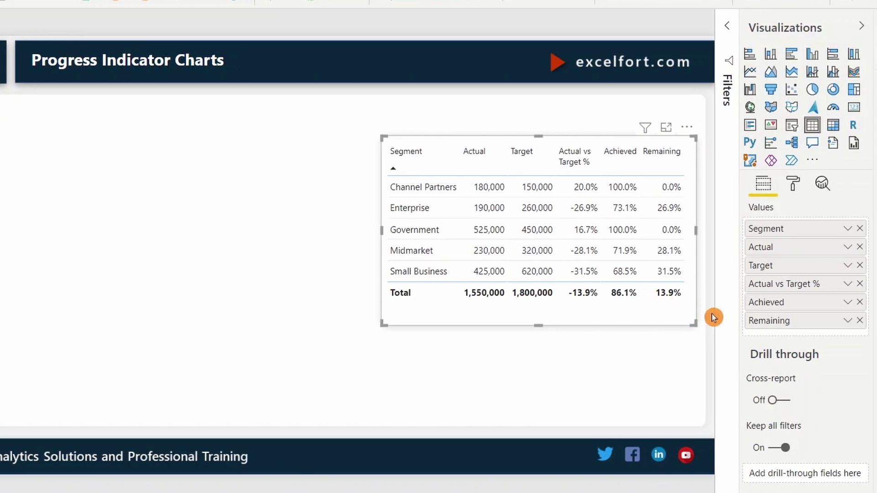
# Remove Remaining and Achieved from the table's values and narrow the table visual.
pyautogui.click(859, 321)
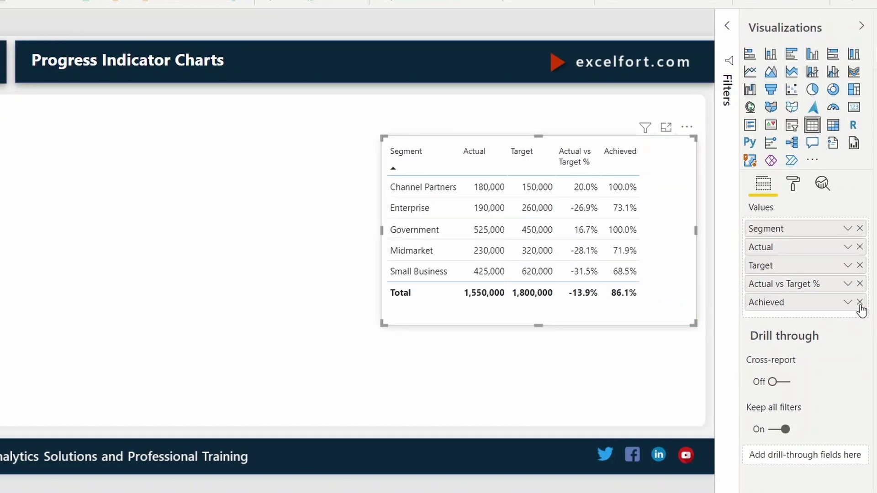
pyautogui.click(860, 304)
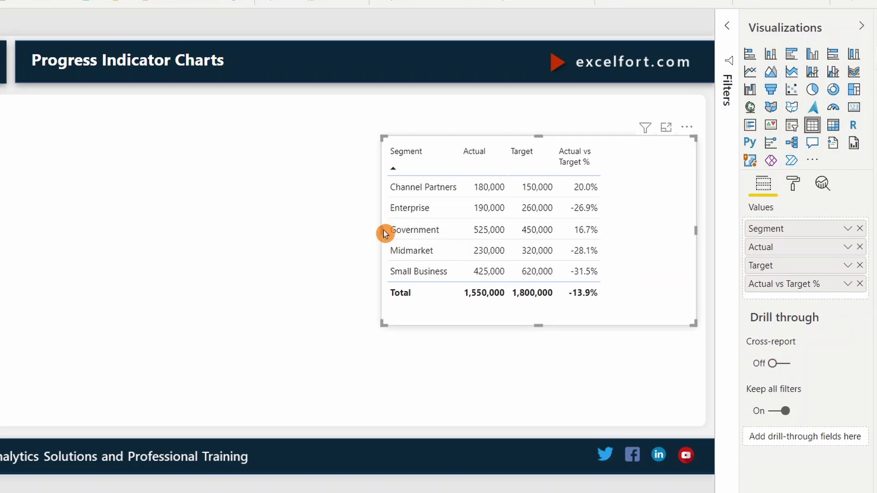
pyautogui.moveTo(381, 230); pyautogui.dragTo(456, 233)
pyautogui.click(209, 232)
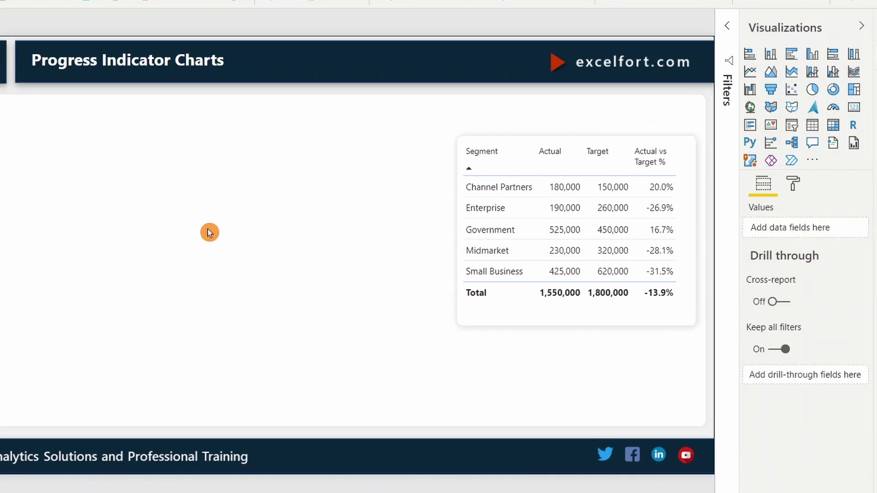
# Insert a 100% stacked bar chart with Achieved and Remaining as its values.
pyautogui.click(832, 55)
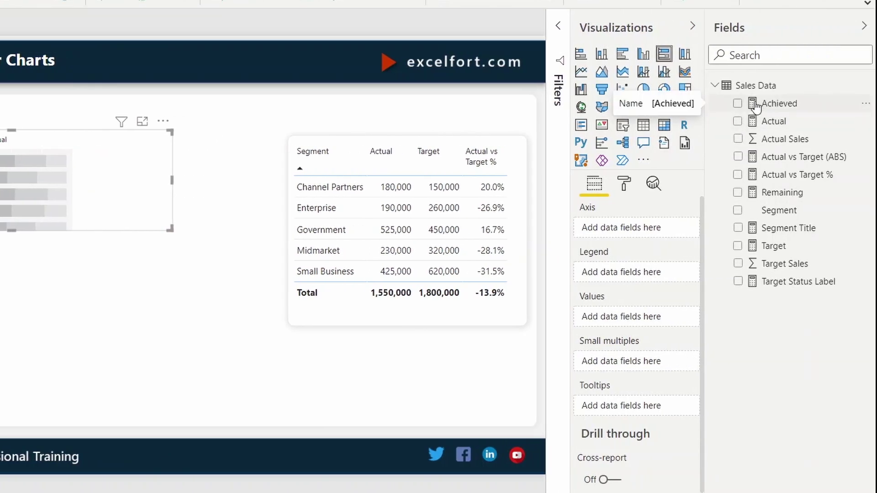
pyautogui.click(737, 105)
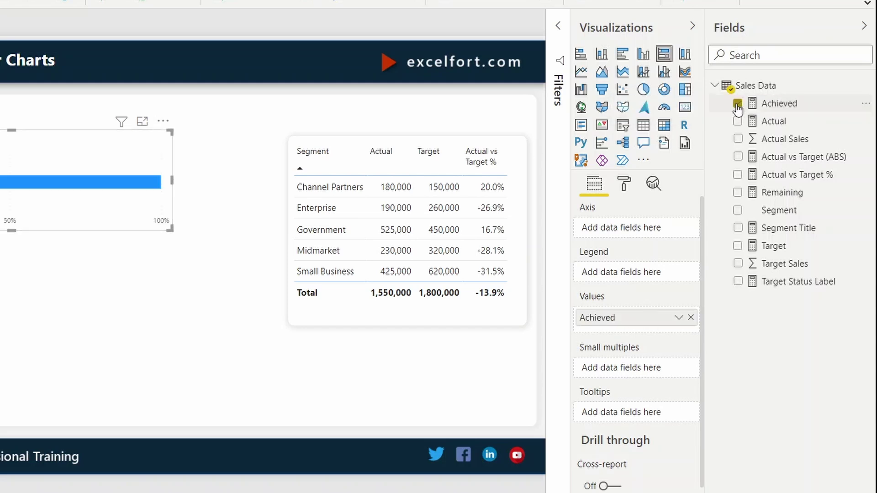
pyautogui.click(738, 193)
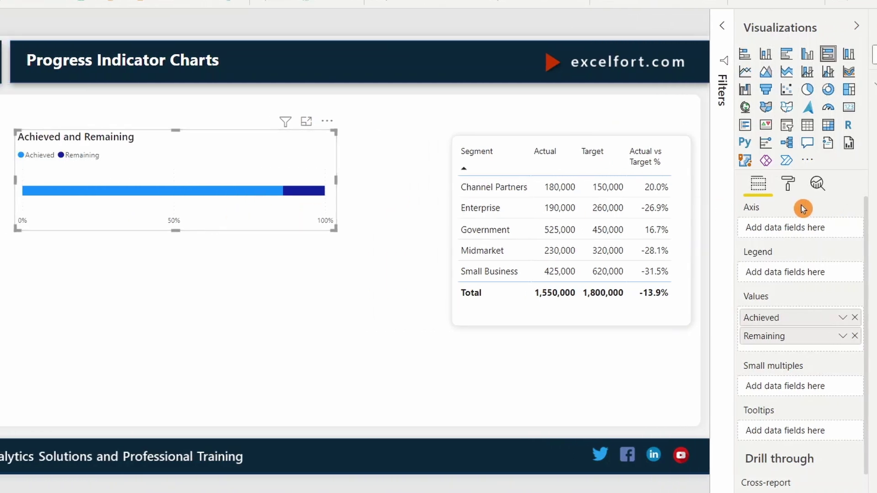
# Turn off the bar's legend, Y and X axes, title and background, and enable data labels.
pyautogui.click(790, 186)
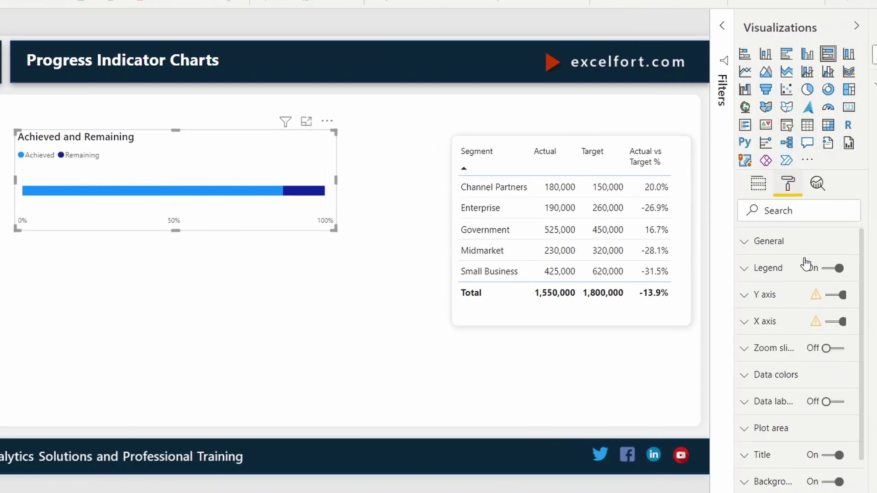
pyautogui.click(833, 268)
pyautogui.click(827, 296)
pyautogui.click(826, 322)
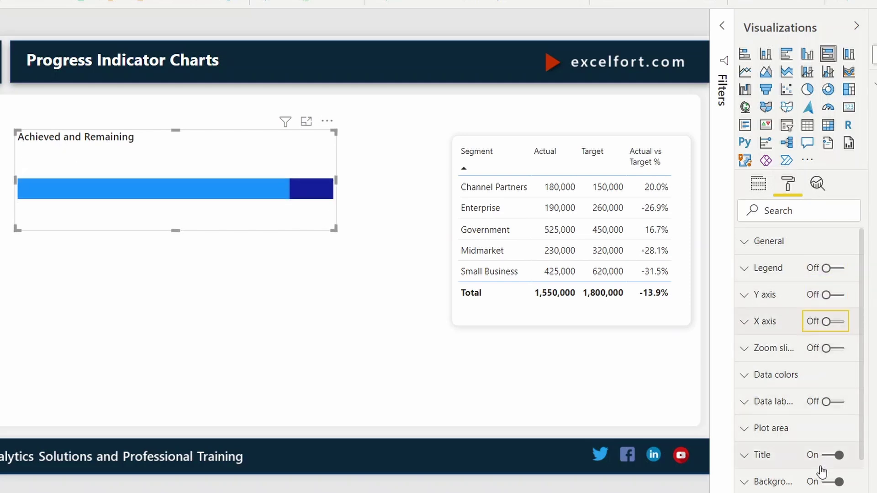
pyautogui.click(828, 455)
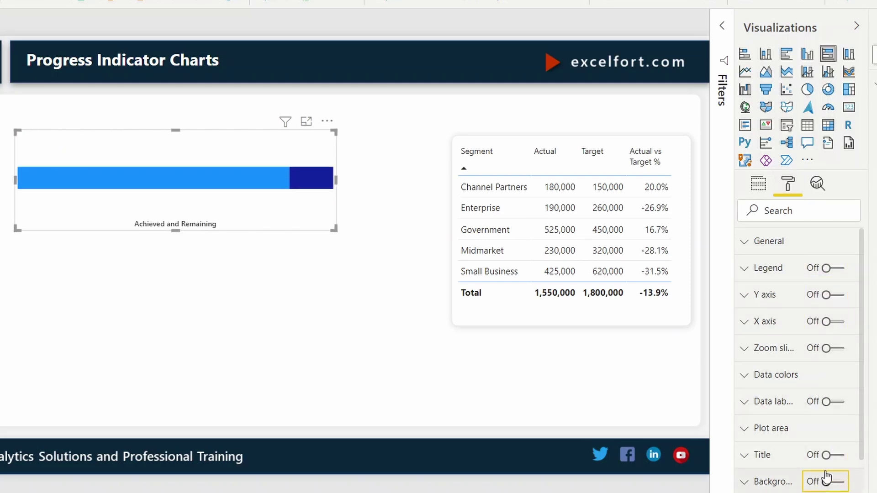
pyautogui.click(822, 484)
pyautogui.click(782, 404)
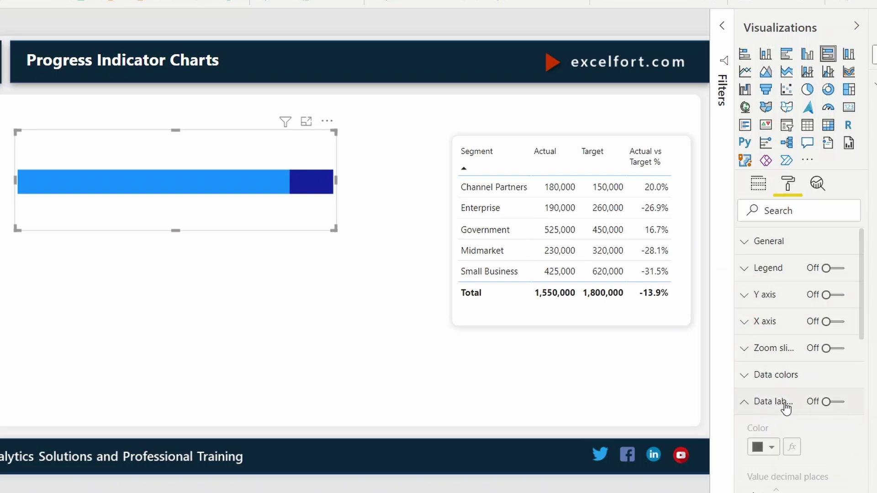
pyautogui.click(832, 401)
pyautogui.scroll(-3, 840, 404)
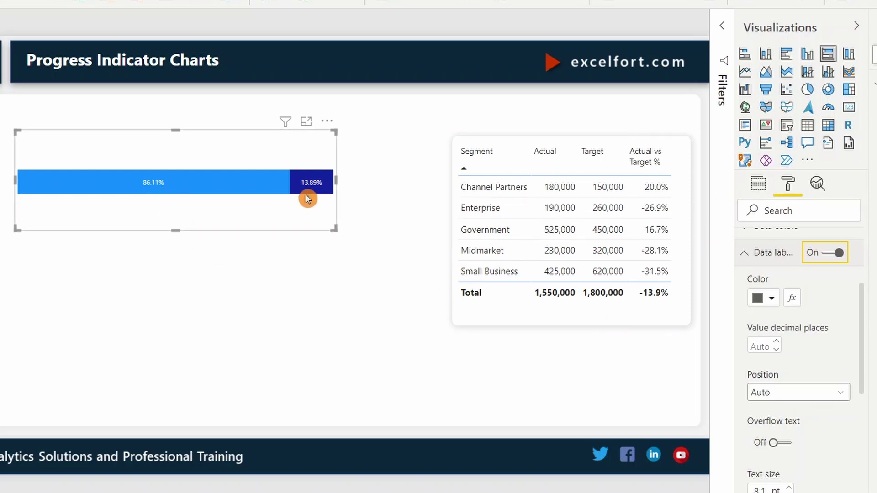
# Set the bar's Remaining series data colour to grey.
pyautogui.moveTo(312, 193)
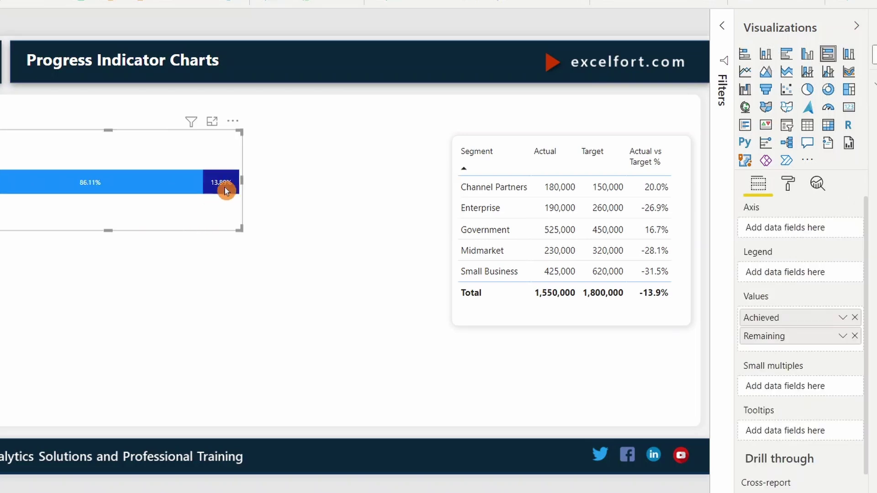
pyautogui.moveTo(226, 191)
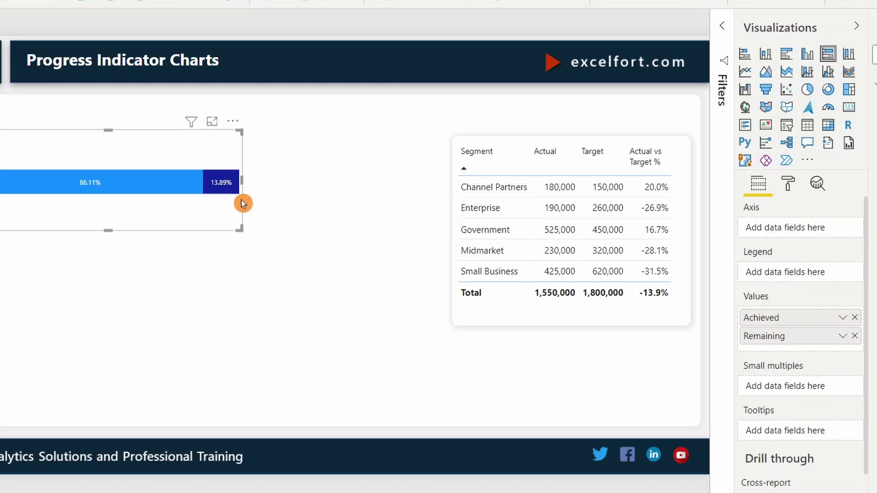
pyautogui.click(789, 185)
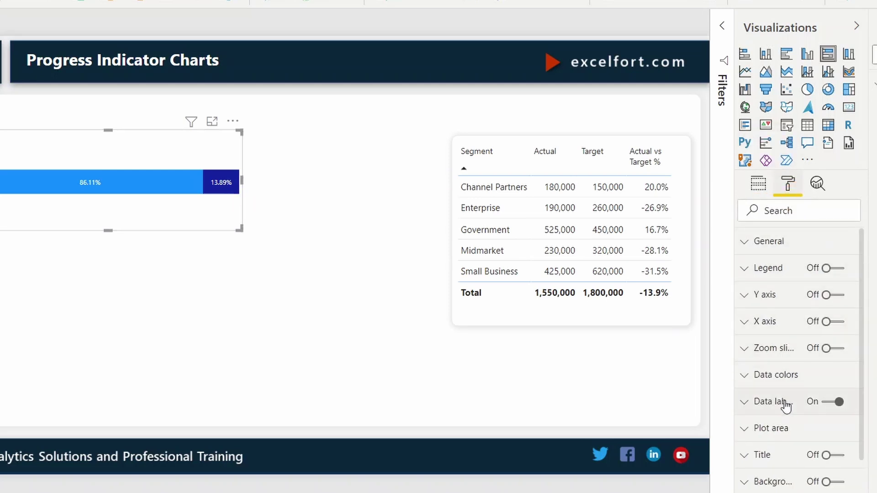
pyautogui.click(781, 378)
pyautogui.moveTo(861, 319); pyautogui.dragTo(865, 365)
pyautogui.click(764, 376)
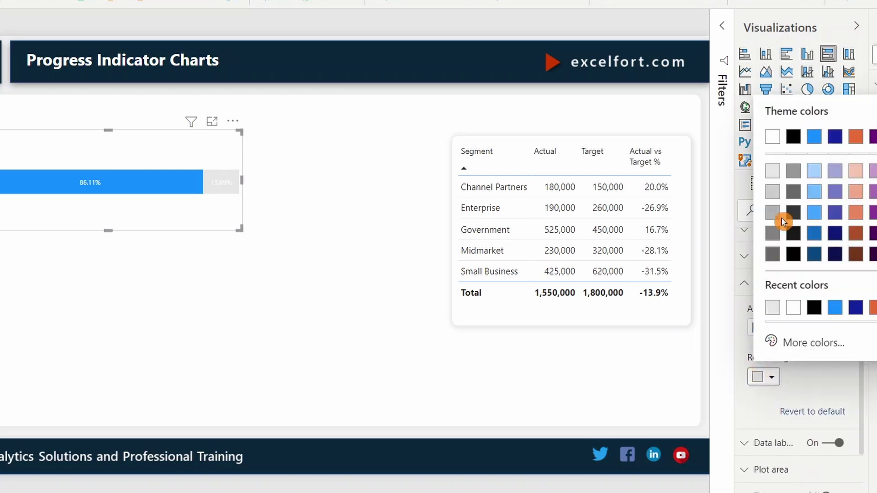
pyautogui.click(773, 194)
# Customize data labels per series and switch off the Remaining label, leaving 86.11%.
pyautogui.moveTo(863, 293); pyautogui.dragTo(864, 390)
pyautogui.click(782, 404)
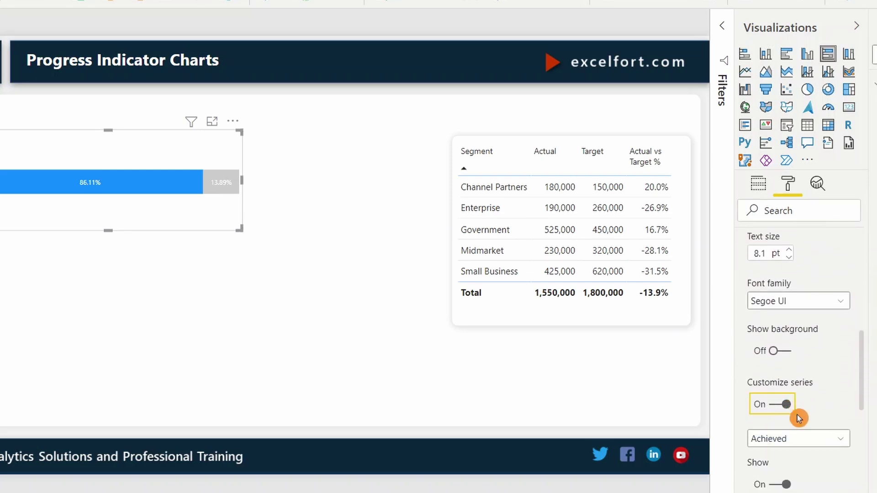
pyautogui.click(798, 439)
pyautogui.click(793, 473)
pyautogui.moveTo(861, 348); pyautogui.dragTo(861, 397)
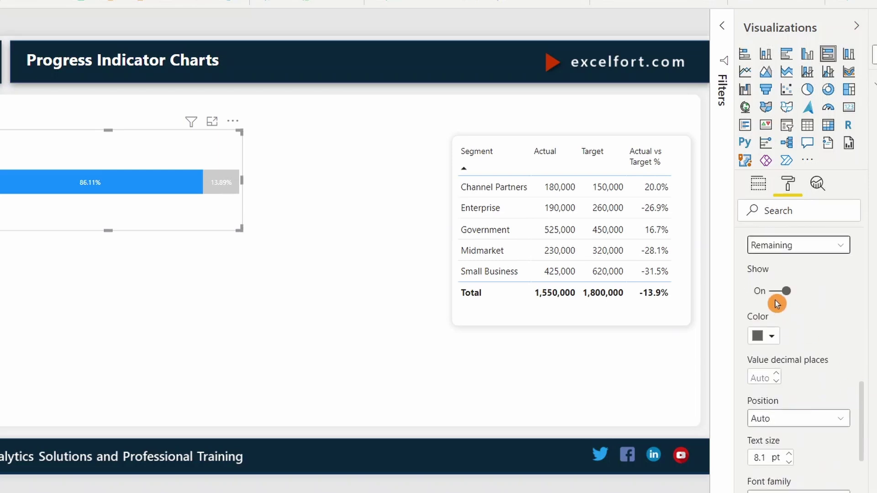
pyautogui.click(775, 297)
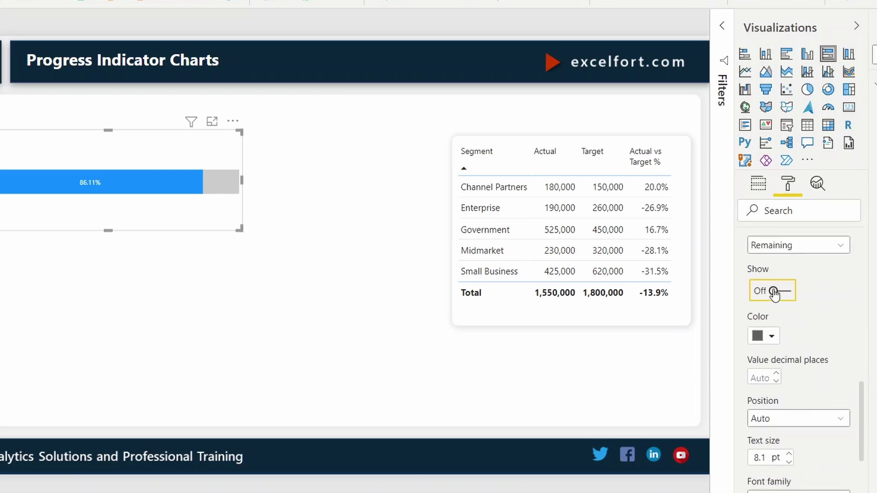
# Cross-filter the progress bar by Channel Partners, then Enterprise, then clear the selection.
pyautogui.click(758, 183)
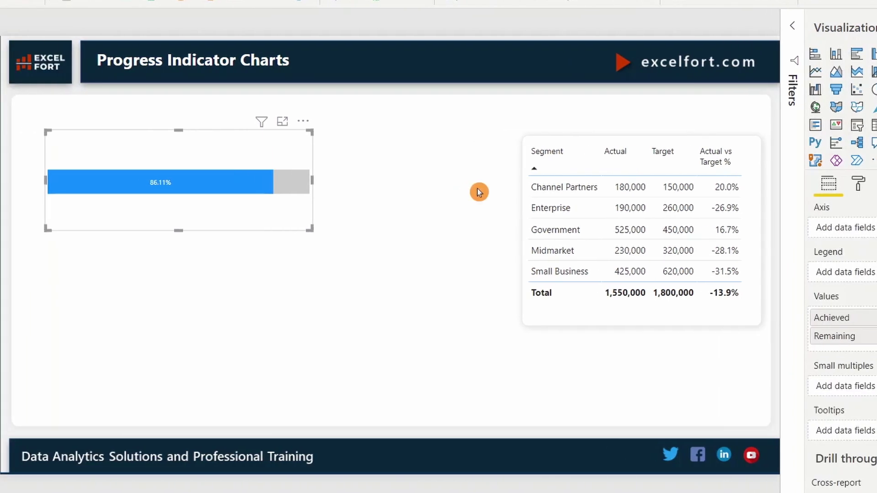
pyautogui.click(579, 191)
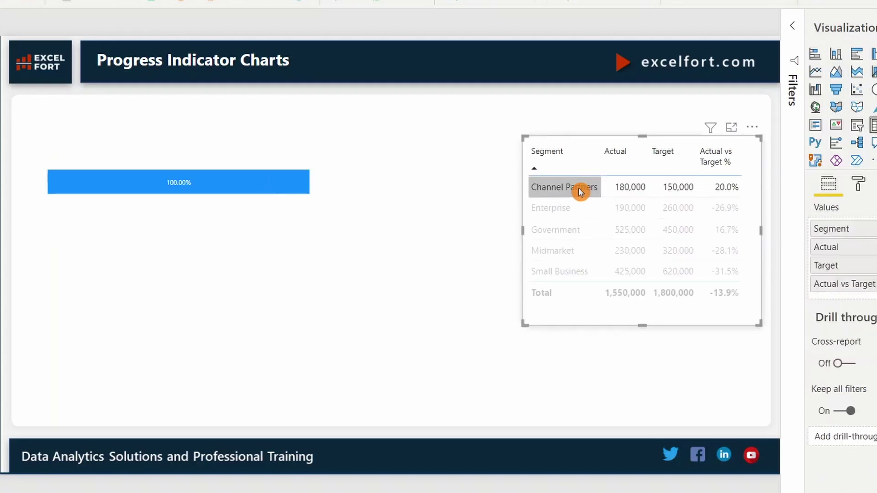
pyautogui.click(566, 211)
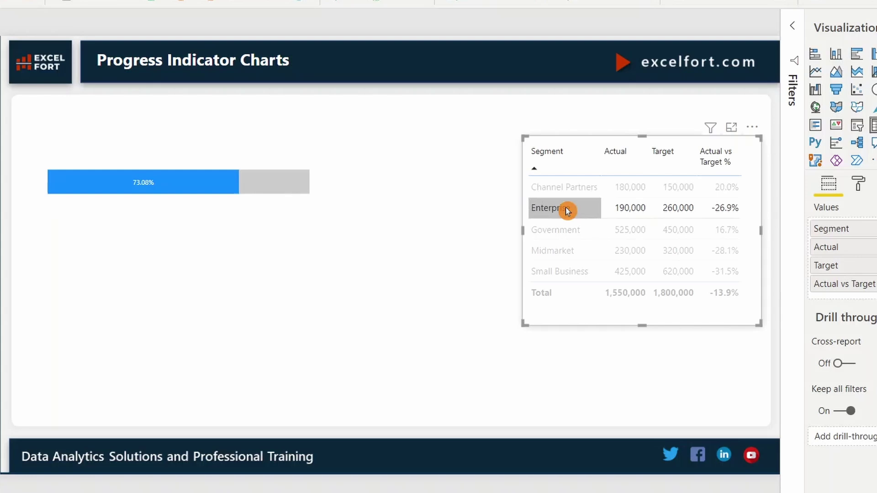
pyautogui.click(333, 221)
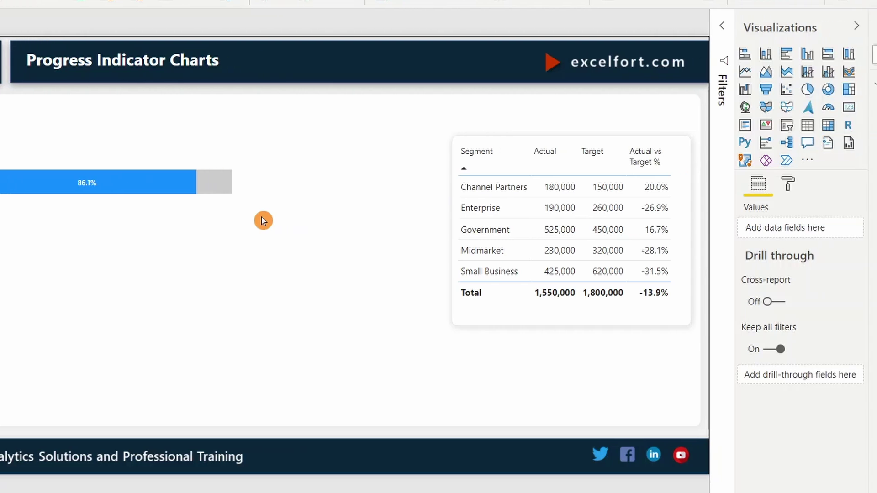
# Place a card showing the Remaining measure beside the bar and filter to Channel Partners.
pyautogui.click(848, 106)
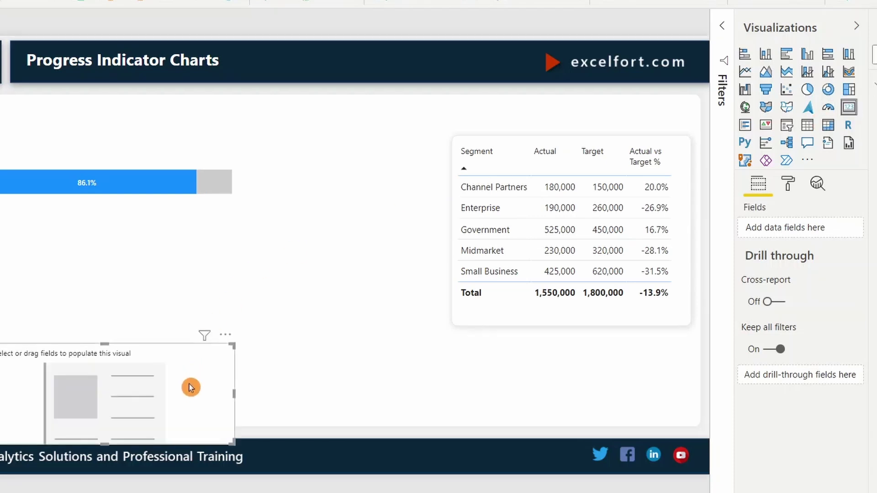
pyautogui.moveTo(195, 378); pyautogui.dragTo(323, 265)
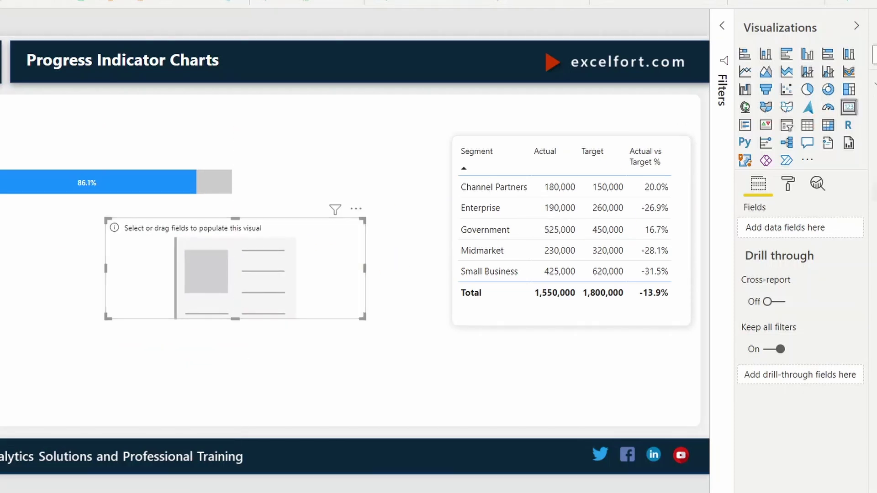
pyautogui.moveTo(875, 192); pyautogui.dragTo(799, 227)
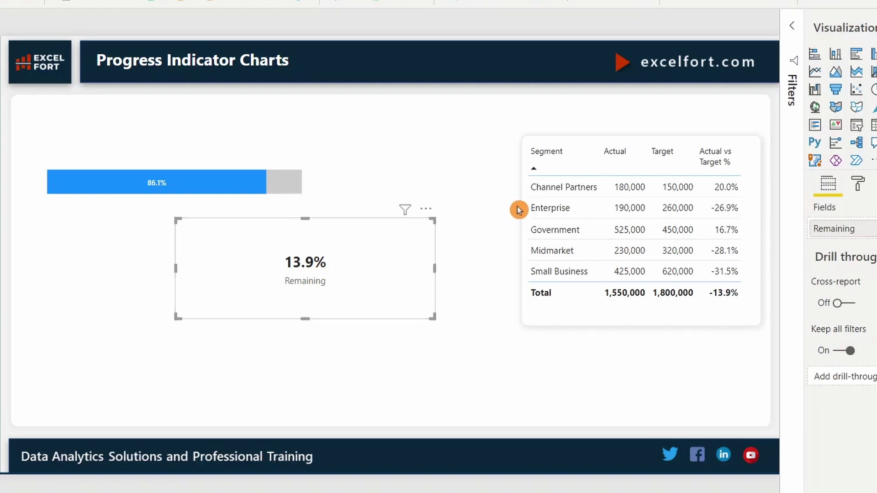
pyautogui.click(550, 188)
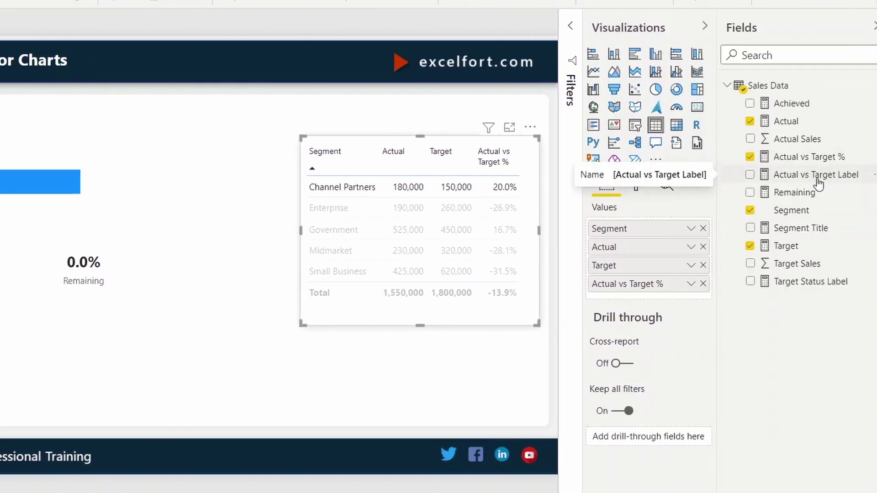
# Replace Remaining on the card with Actual vs Target Label, then test it with the Enterprise filter.
pyautogui.click(819, 182)
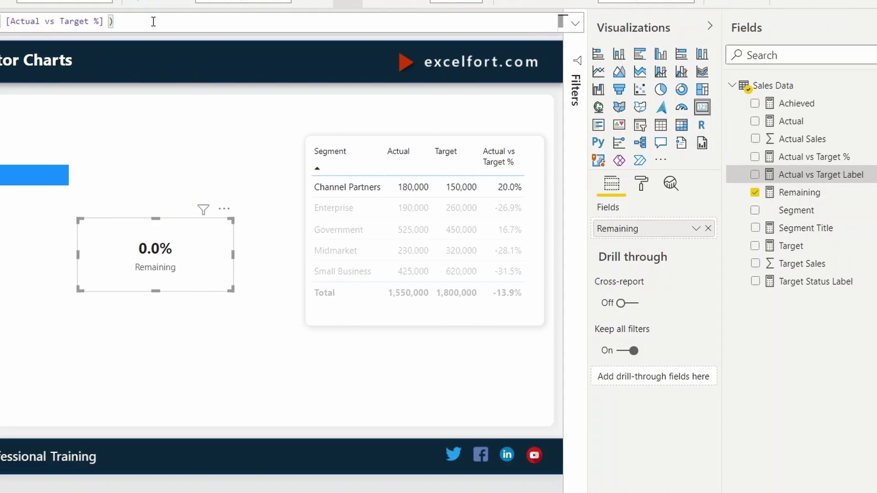
pyautogui.click(709, 228)
pyautogui.click(754, 174)
pyautogui.click(609, 192)
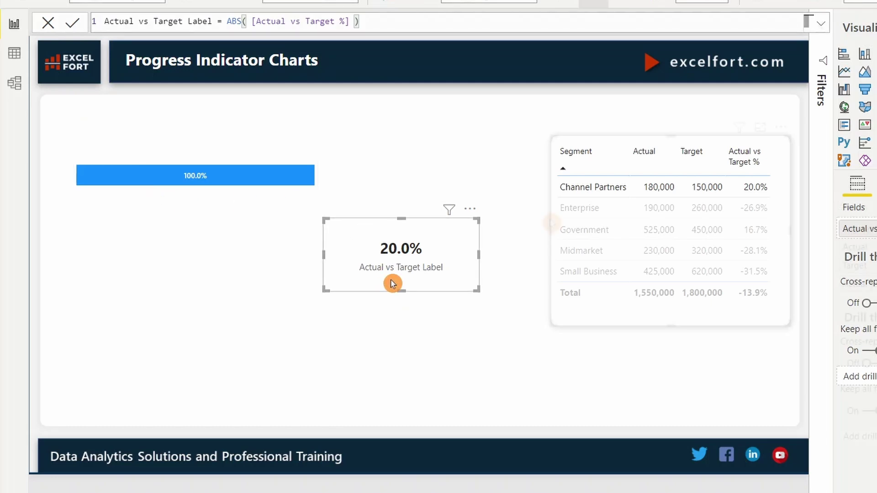
pyautogui.click(554, 222)
pyautogui.click(586, 212)
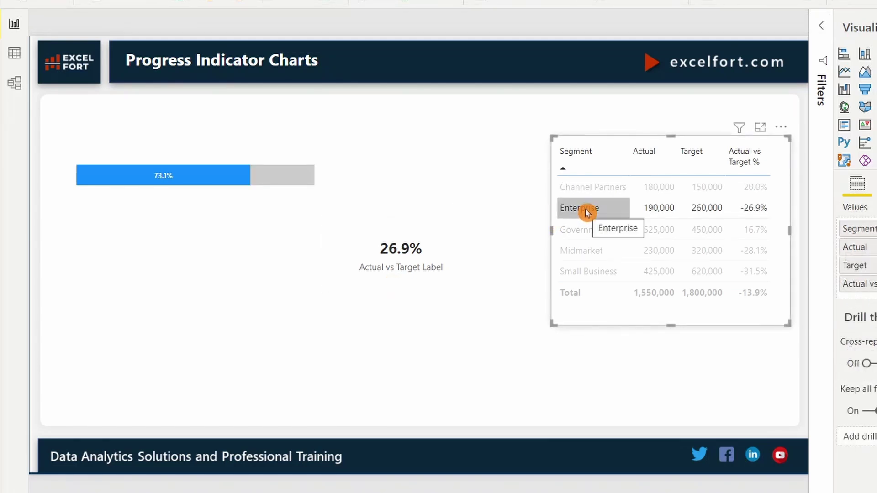
pyautogui.click(585, 209)
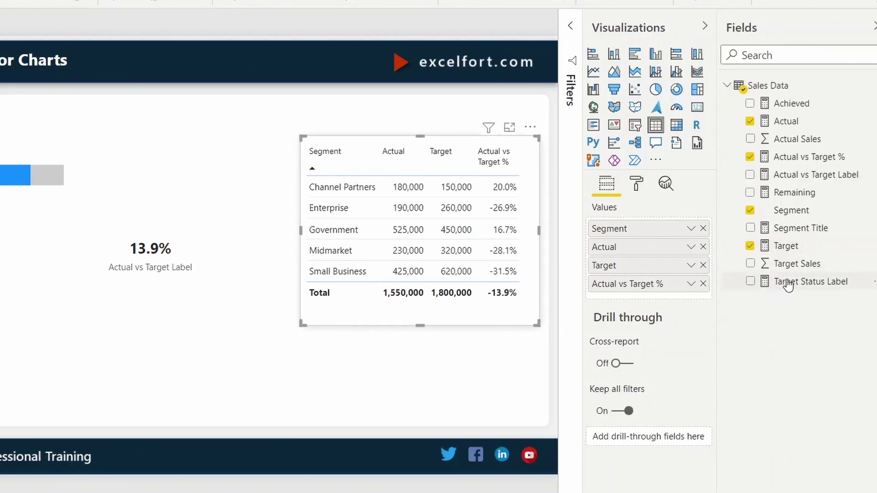
pyautogui.click(787, 284)
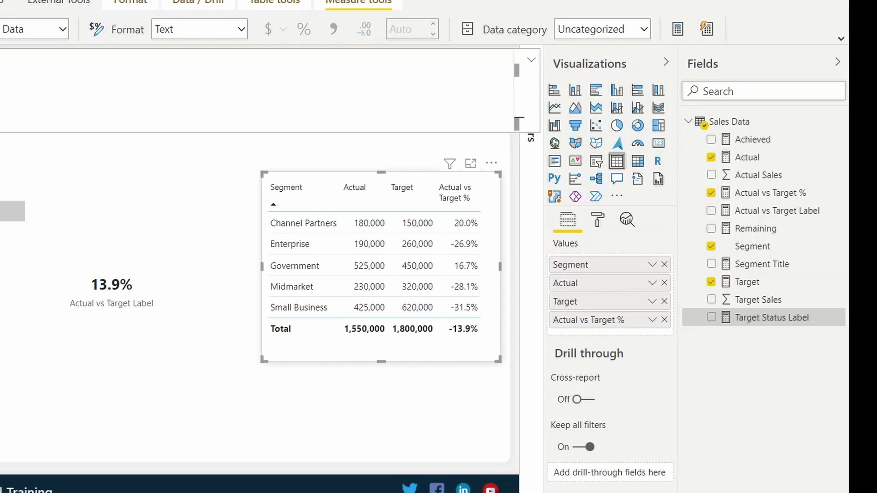
# Hide the value card's category label and shrink it to fit just the 13.9% value.
pyautogui.click(175, 309)
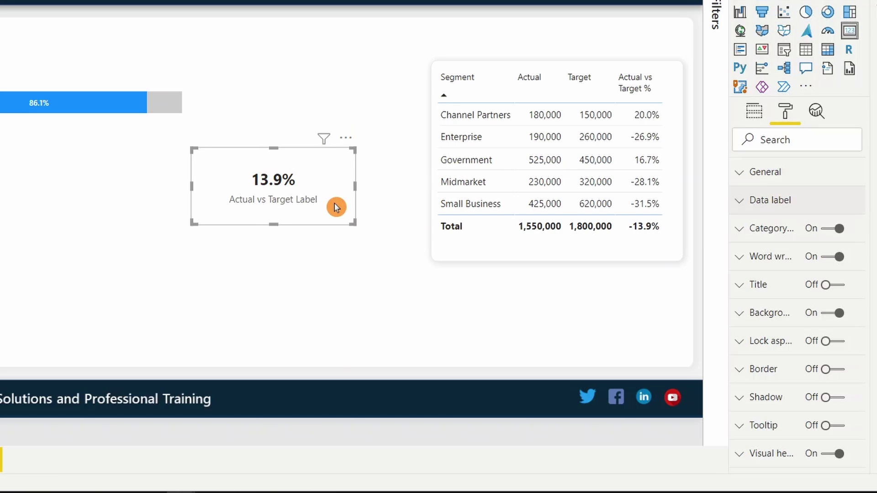
pyautogui.click(827, 229)
pyautogui.moveTo(352, 223); pyautogui.dragTo(254, 109)
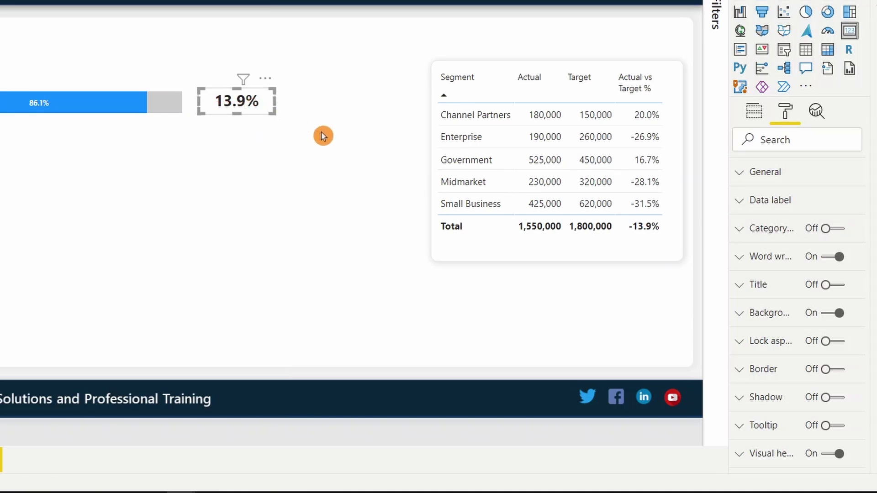
# Paste a copy below the value card and replace its Actual vs Target Label field with Target Status Label.
pyautogui.hotkey('ctrl', 'z')
pyautogui.moveTo(238, 113); pyautogui.dragTo(268, 140)
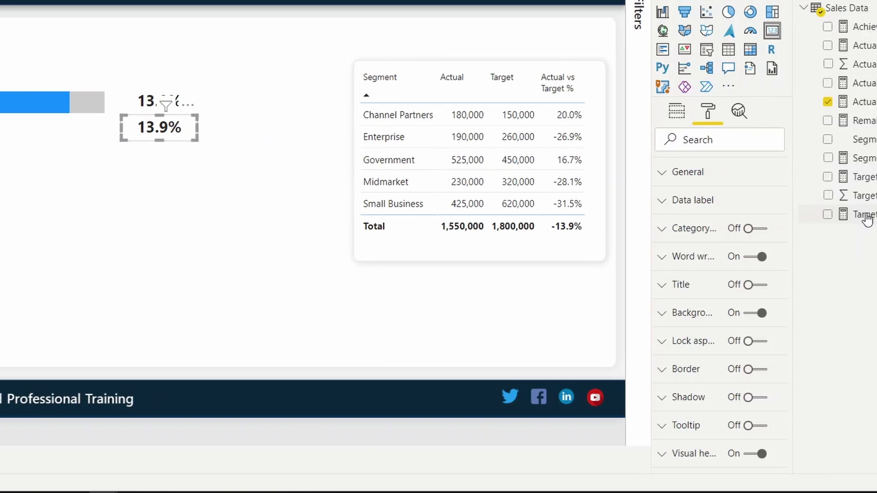
pyautogui.click(583, 109)
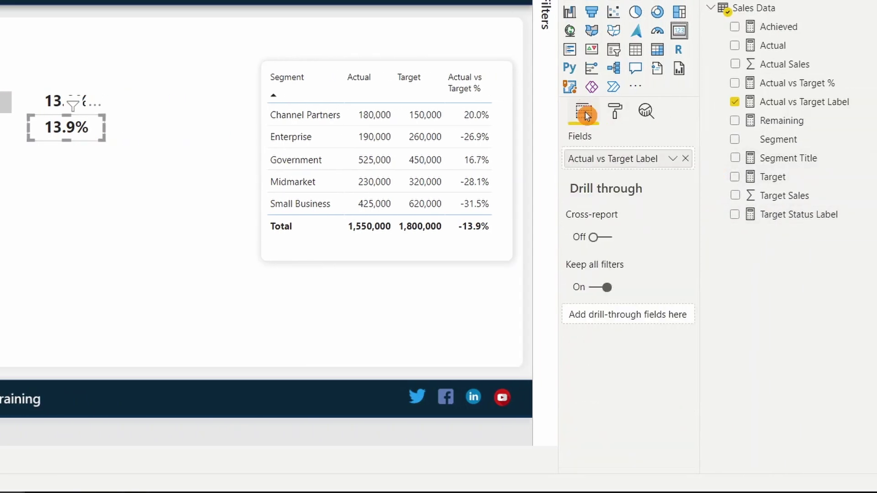
pyautogui.click(684, 158)
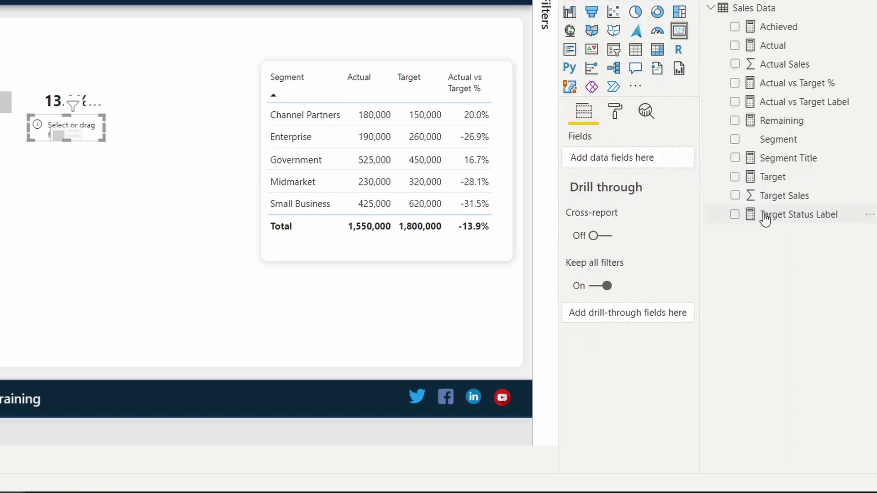
pyautogui.moveTo(762, 215); pyautogui.dragTo(623, 166)
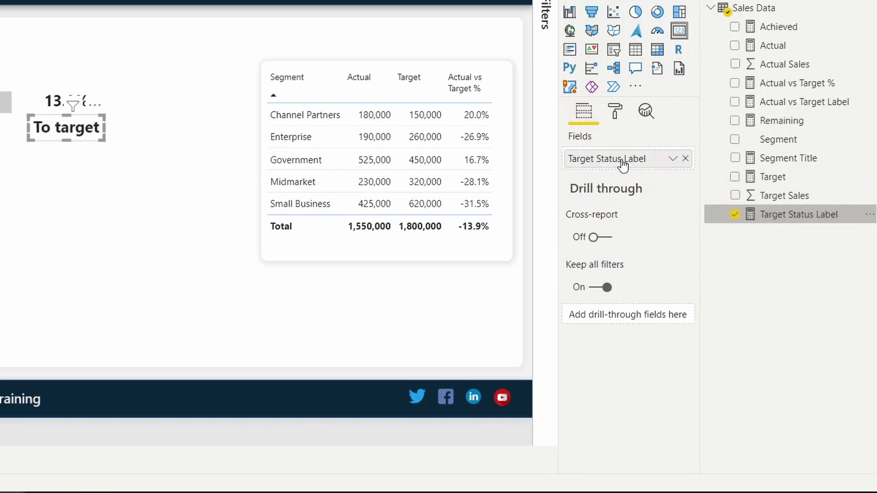
# Set the status card's text to 12 pt Segoe UI Semibold and position it under the value.
pyautogui.click(614, 111)
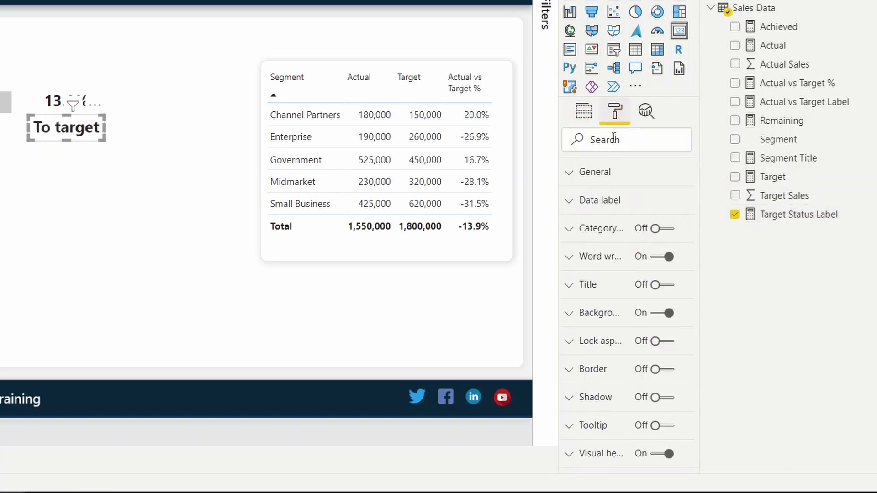
pyautogui.click(615, 206)
pyautogui.doubleClick(611, 398)
pyautogui.write('12')
pyautogui.click(625, 446)
pyautogui.scroll(-5, 626, 402)
pyautogui.click(589, 299)
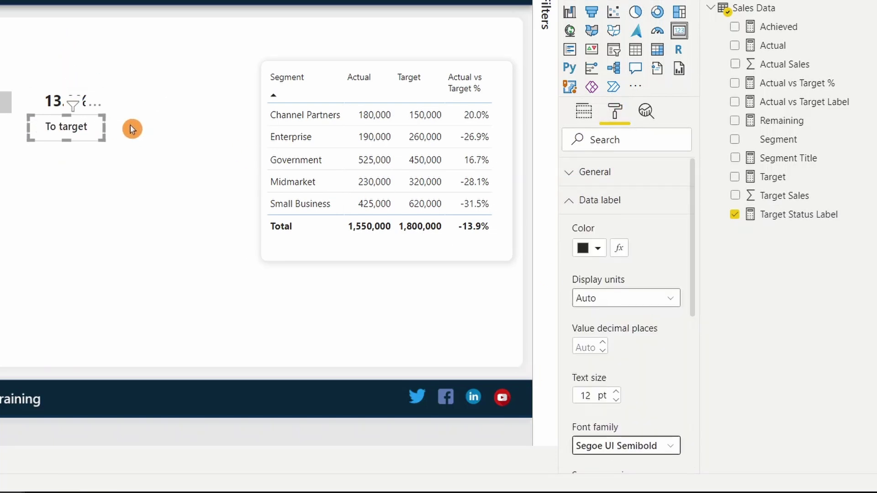
pyautogui.click(78, 130)
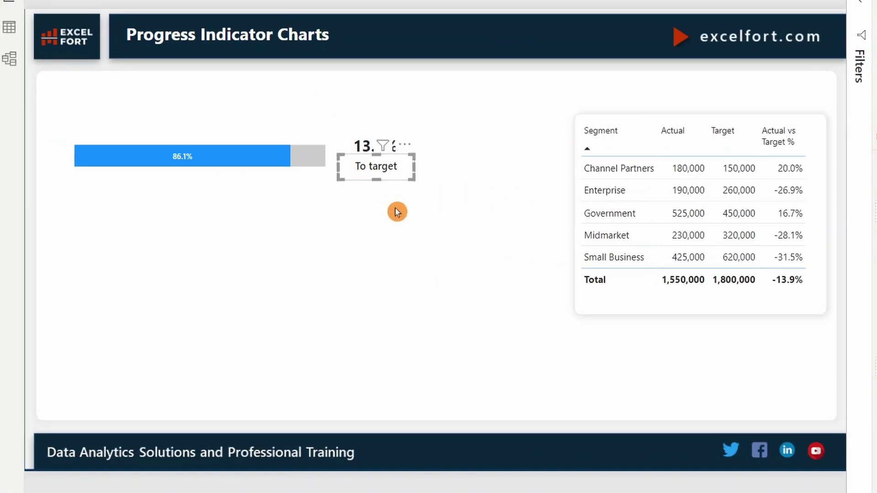
# Check the status text by filtering to Channel Partners and Enterprise, then clear the segment filter.
pyautogui.click(396, 212)
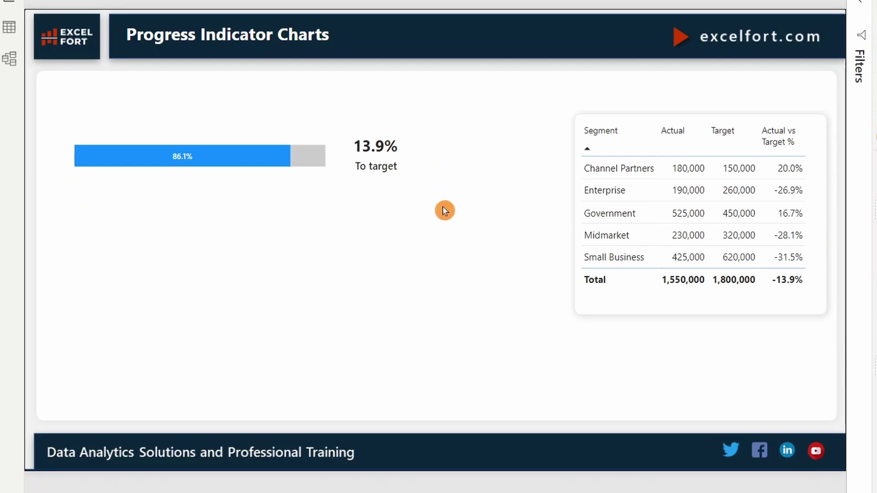
pyautogui.click(625, 169)
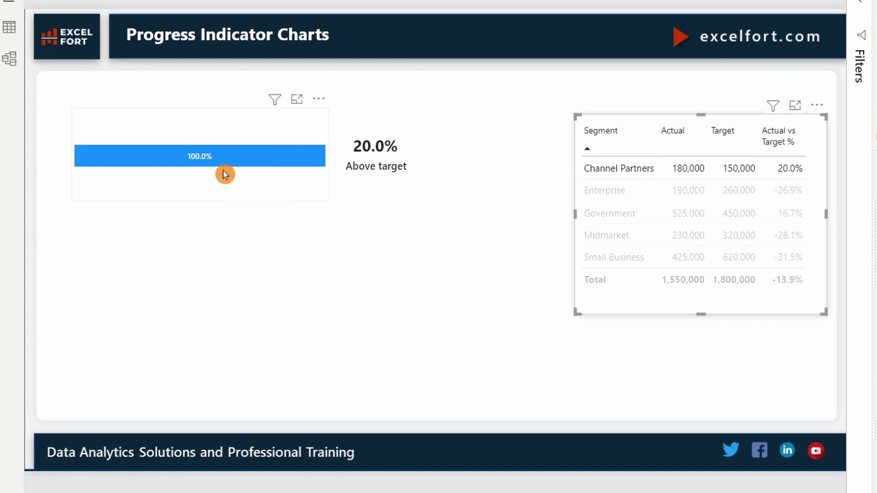
pyautogui.click(628, 189)
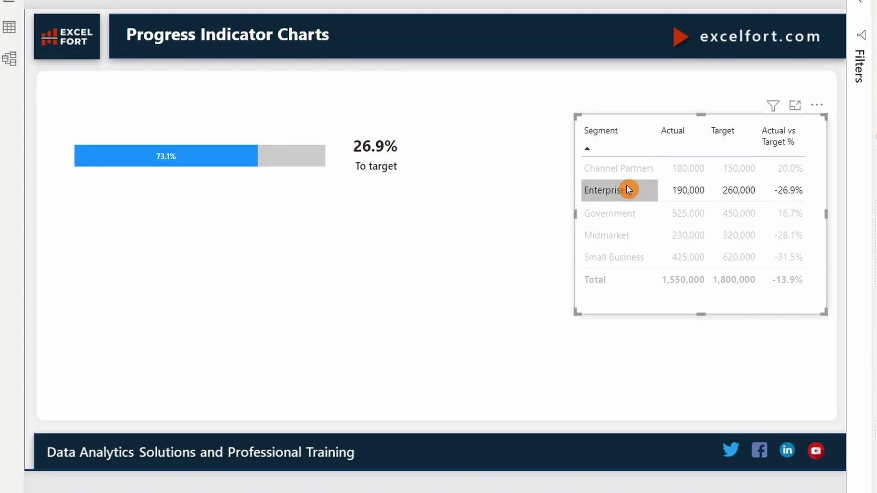
pyautogui.click(628, 190)
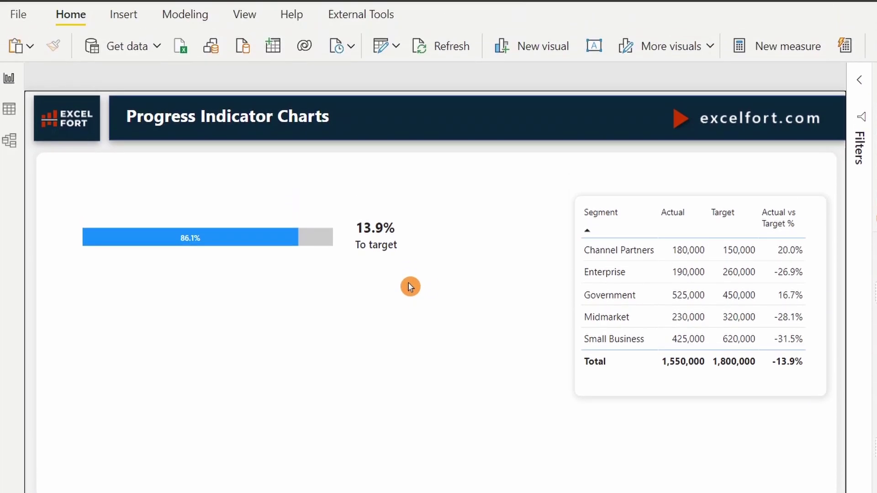
# Insert a rectangle shape onto the page and give it a white fill.
pyautogui.click(124, 14)
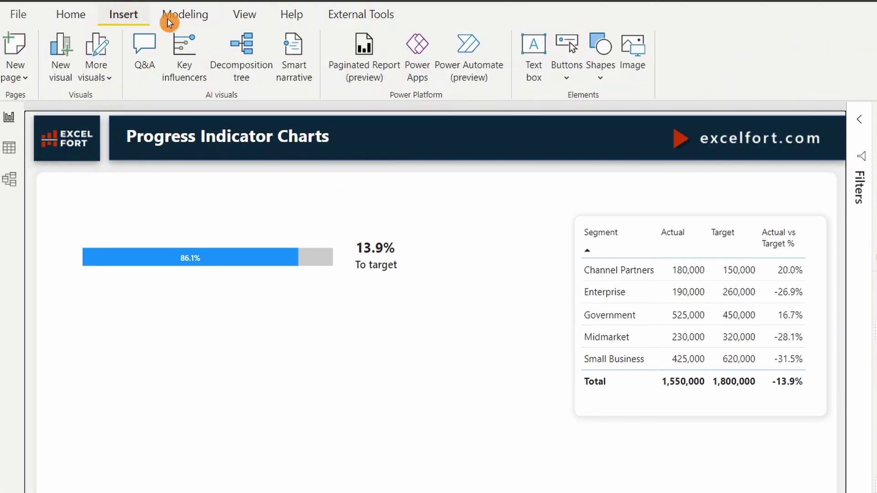
pyautogui.click(598, 73)
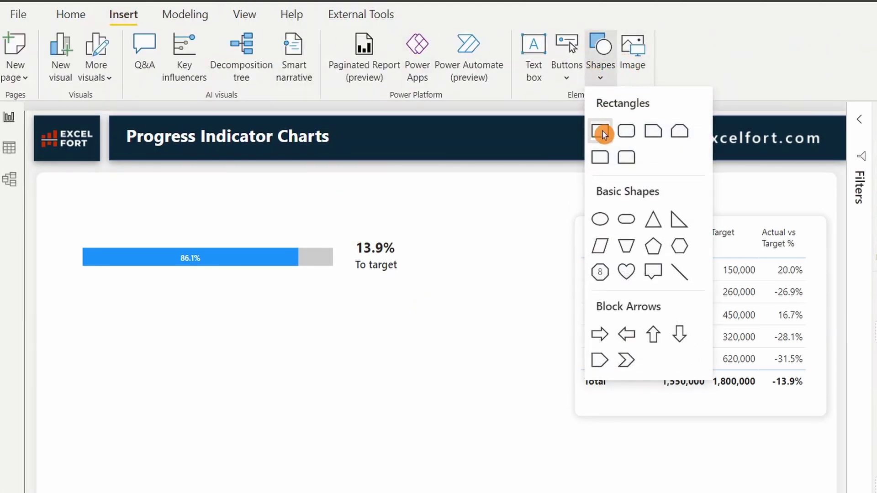
pyautogui.click(601, 131)
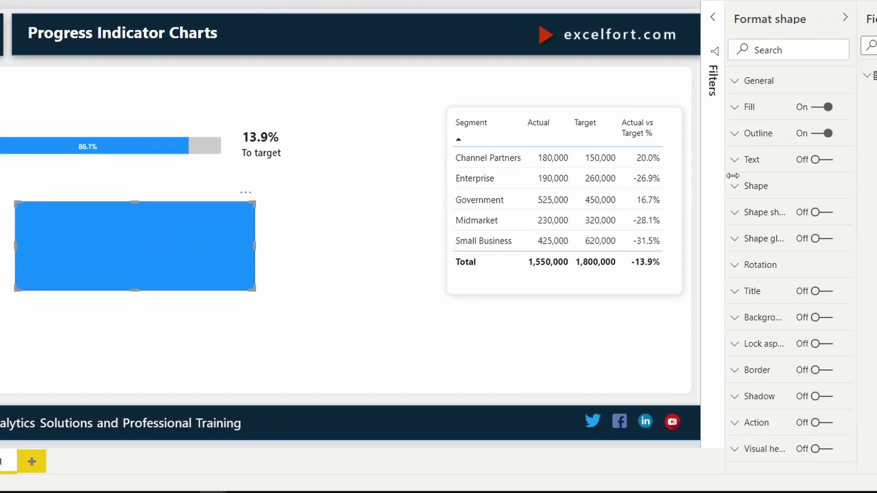
pyautogui.click(749, 109)
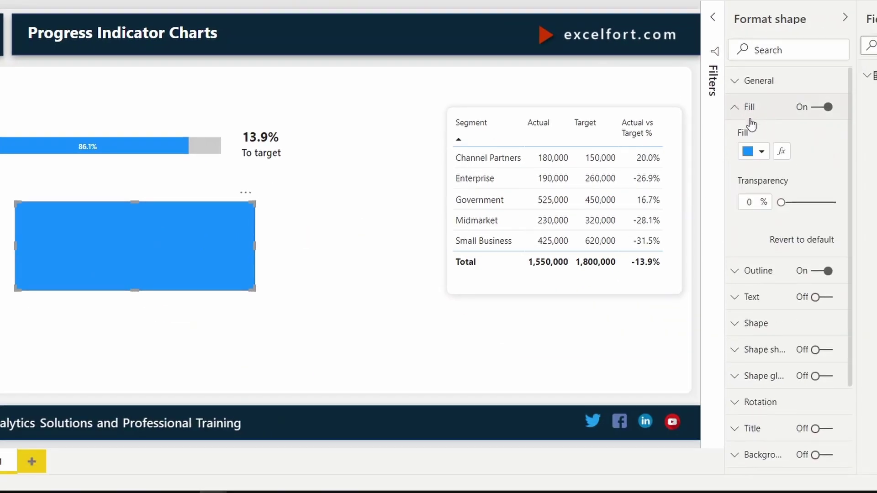
pyautogui.click(759, 152)
pyautogui.click(761, 181)
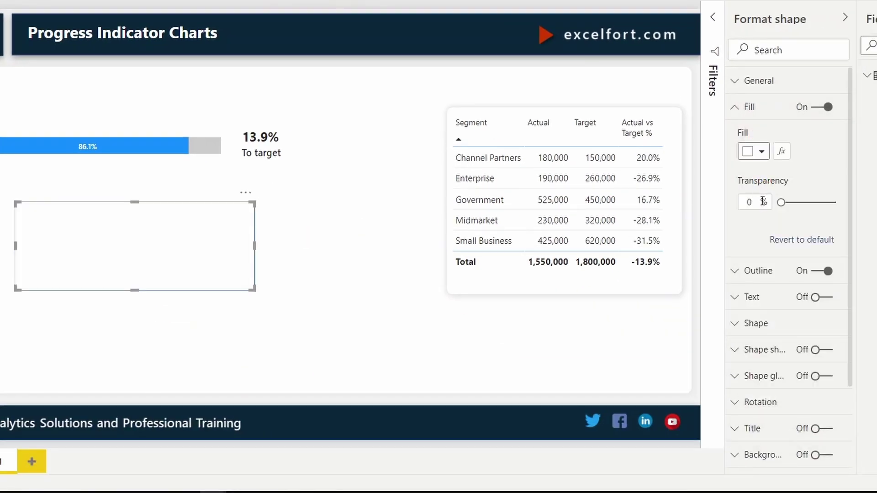
pyautogui.click(742, 107)
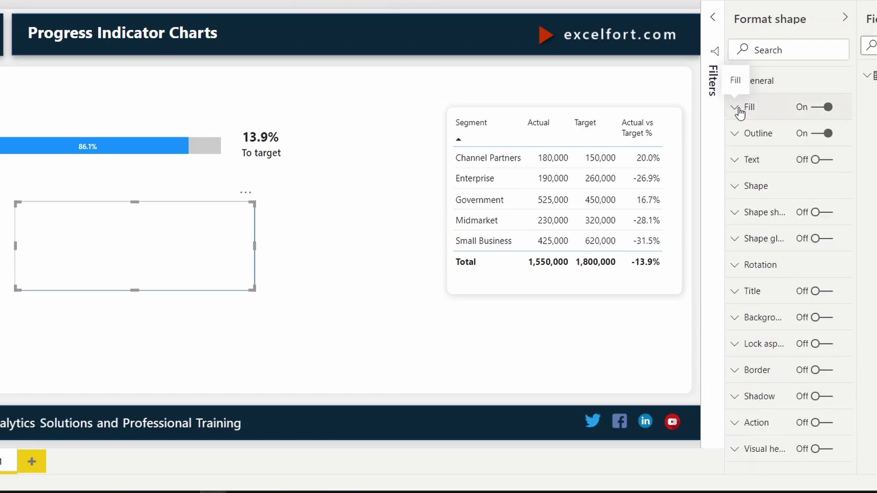
# Turn off the rectangle's outline and add a white border, selecting its corner radius value.
pyautogui.click(812, 135)
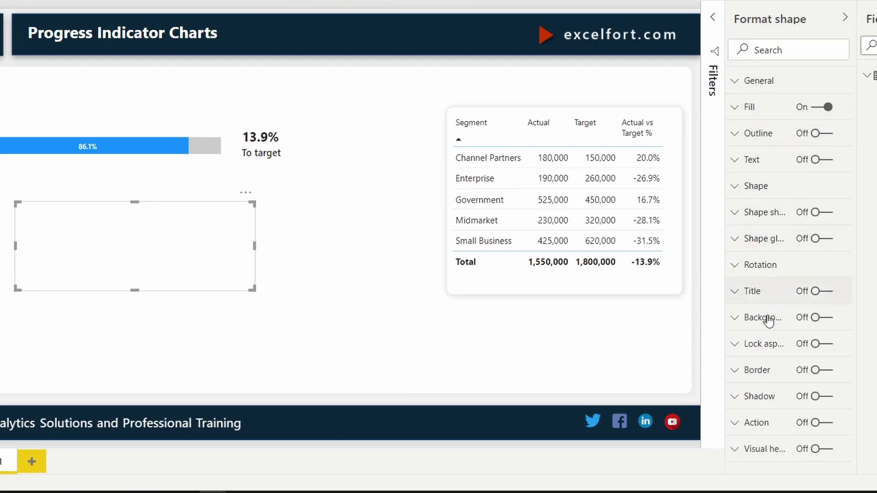
pyautogui.click(816, 369)
pyautogui.click(738, 370)
pyautogui.click(755, 413)
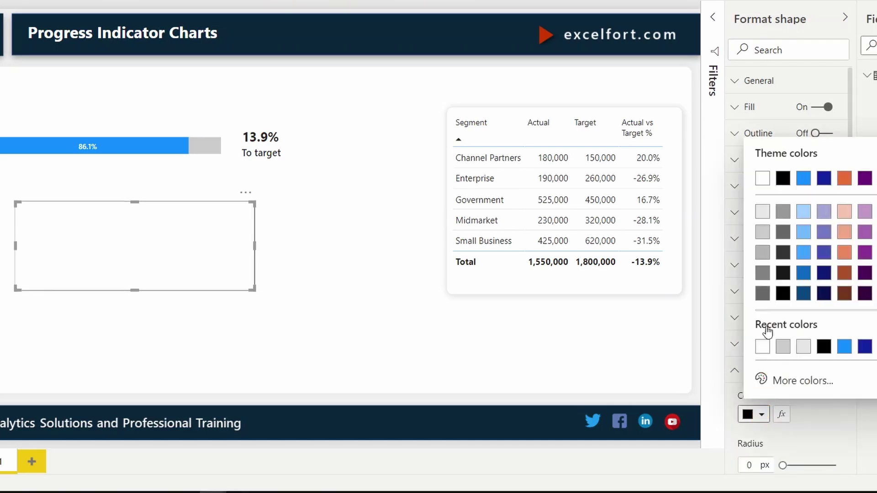
pyautogui.click(760, 180)
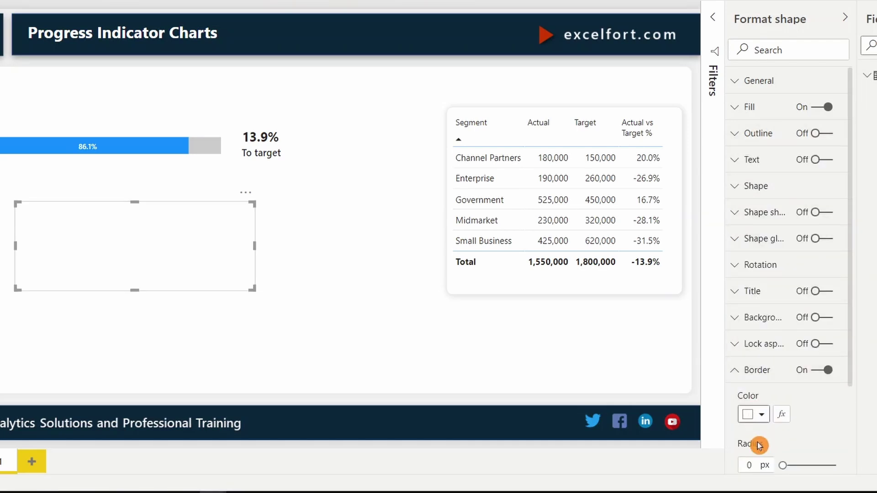
pyautogui.click(749, 464)
# Set the border radius to 10 and turn on a shadow with the Custom preset.
pyautogui.write('10')
pyautogui.click(768, 365)
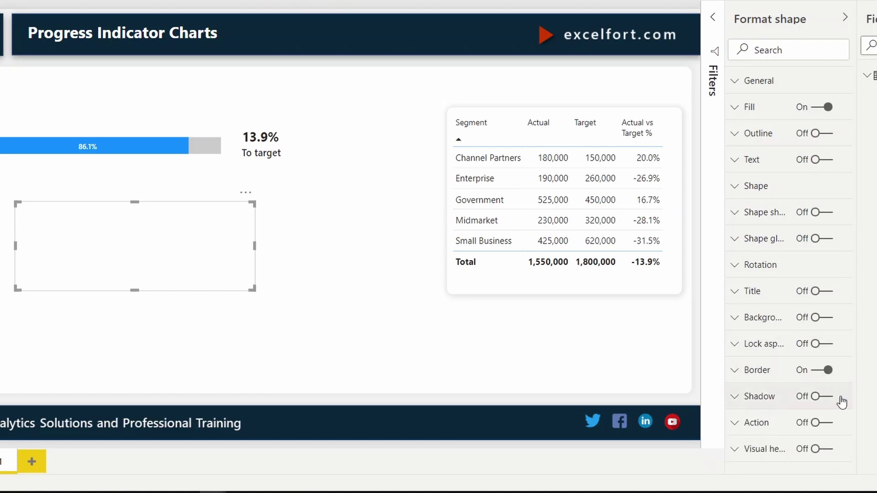
pyautogui.click(825, 397)
pyautogui.click(765, 397)
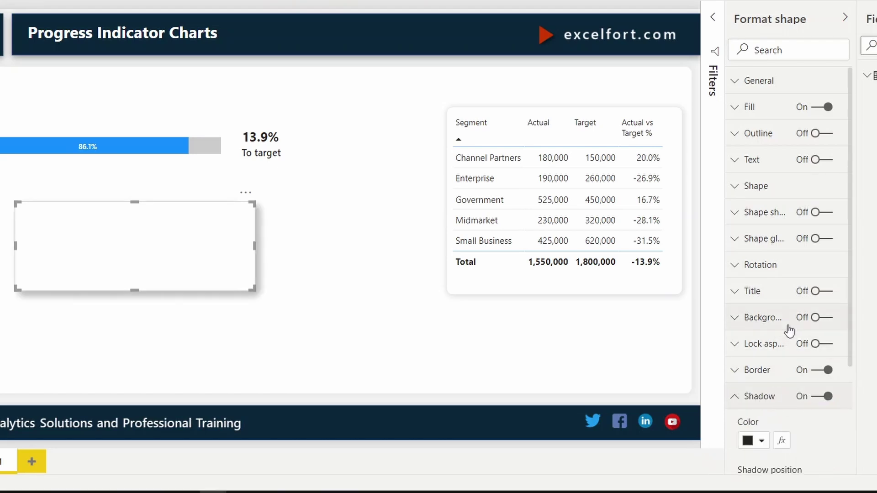
pyautogui.scroll(-3, 788, 329)
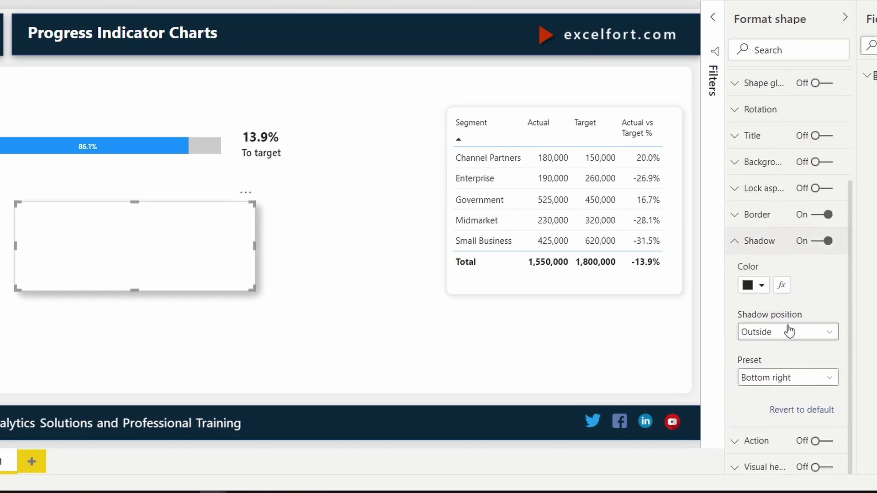
pyautogui.click(774, 381)
pyautogui.click(776, 360)
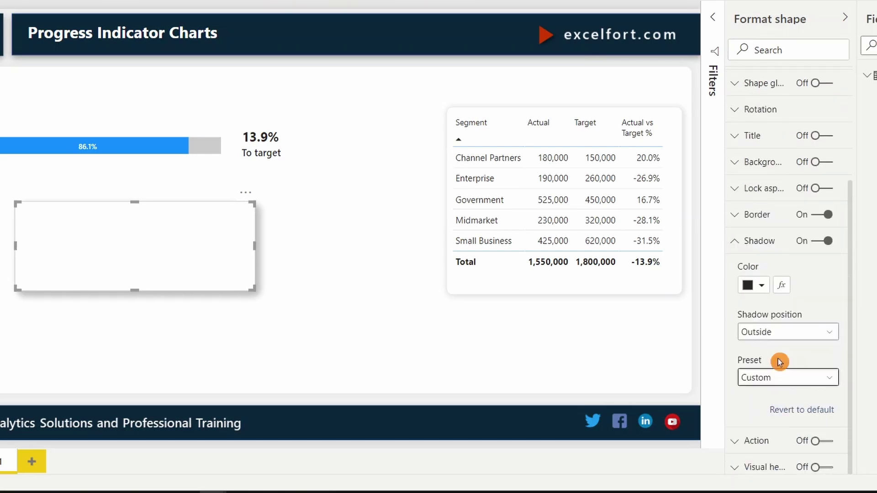
# Set the shadow size to 2, blur 10, distance 2 and transparency 85%.
pyautogui.moveTo(855, 213); pyautogui.dragTo(848, 338)
pyautogui.doubleClick(749, 173)
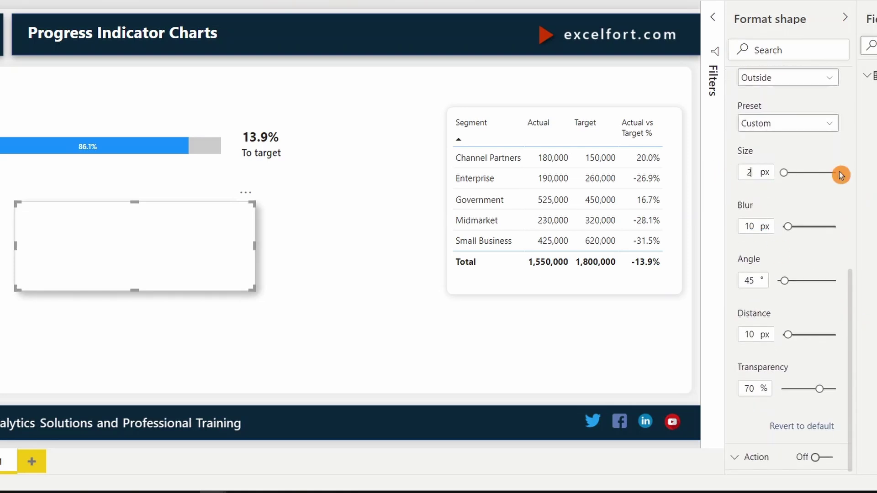
pyautogui.write('2')
pyautogui.moveTo(756, 225); pyautogui.dragTo(716, 226)
pyautogui.write('10')
pyautogui.moveTo(755, 335); pyautogui.dragTo(713, 332)
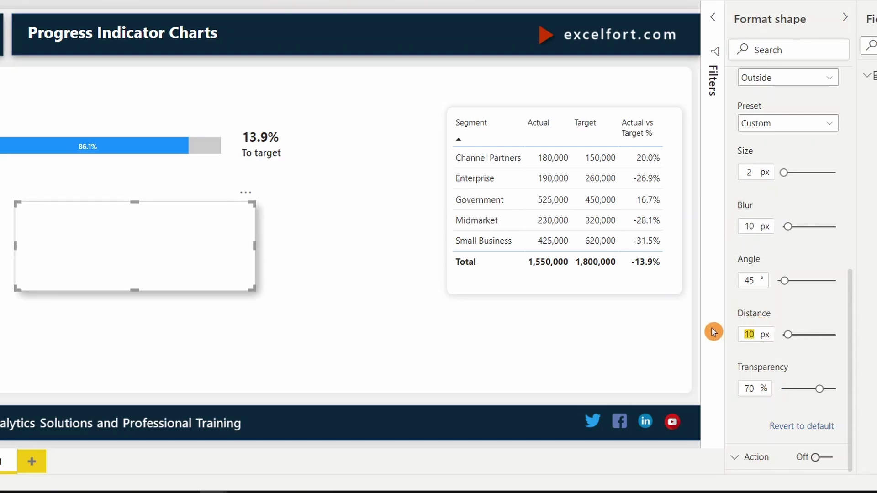
pyautogui.write('2')
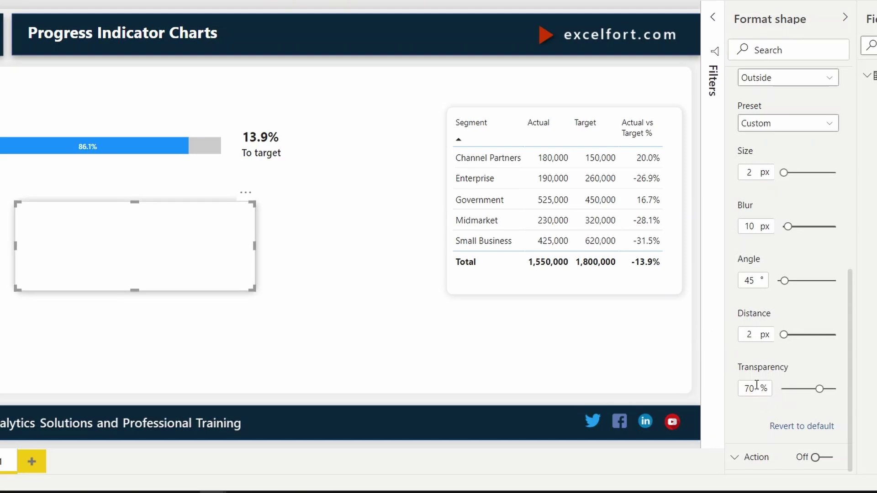
pyautogui.moveTo(757, 385); pyautogui.dragTo(699, 391)
pyautogui.write('85')
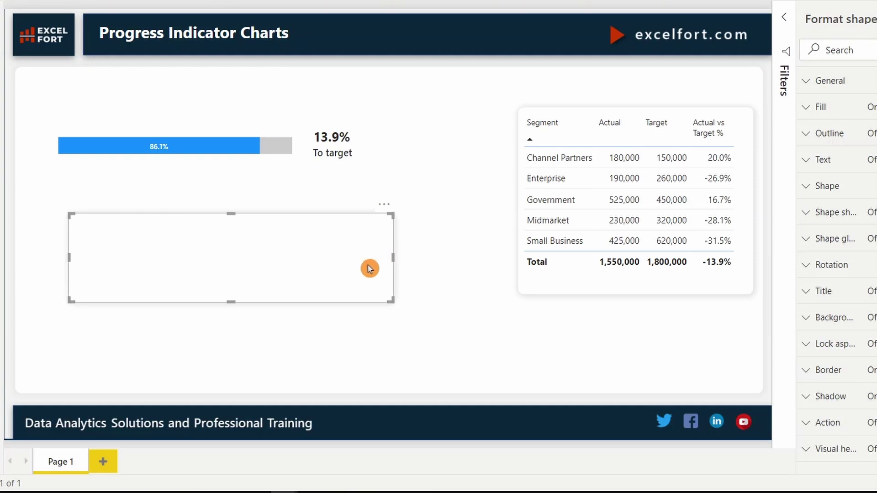
# Move the white shape over the progress bar and send it to back.
pyautogui.moveTo(370, 268); pyautogui.dragTo(355, 161)
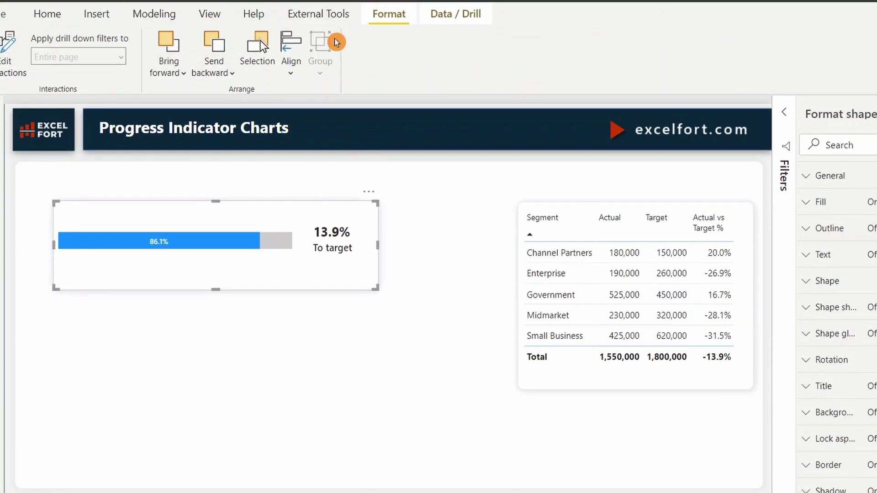
pyautogui.click(232, 74)
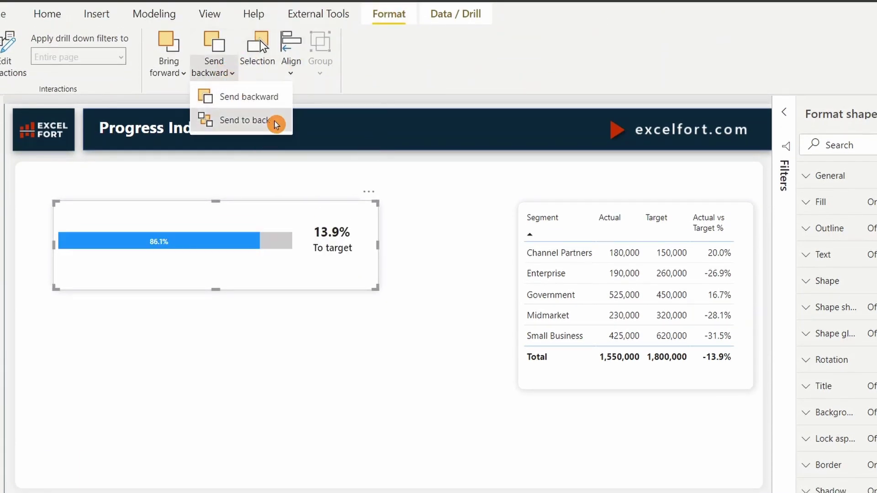
pyautogui.click(274, 121)
# Test the framed panel by filtering to Channel Partners and Enterprise, then clear the filter.
pyautogui.click(315, 299)
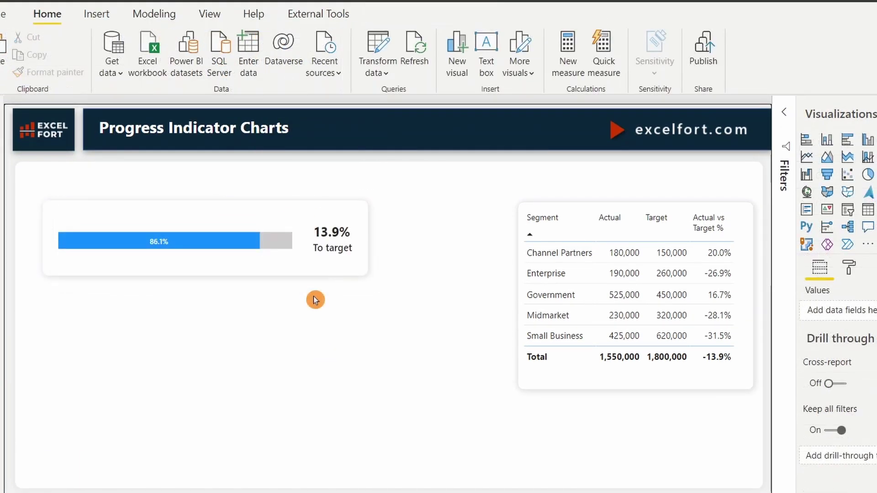
pyautogui.click(566, 254)
pyautogui.click(557, 274)
pyautogui.click(558, 274)
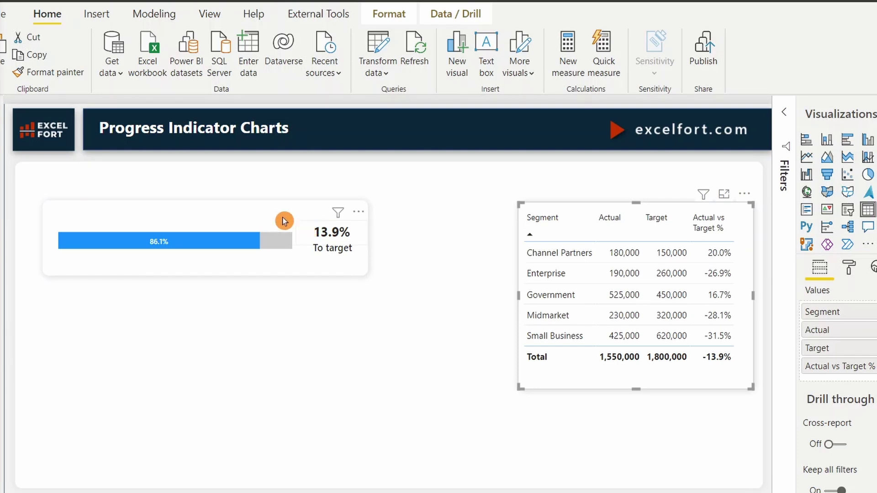
# Select the Segment Title measure and expand its DAX formula to show every line.
pyautogui.click(318, 320)
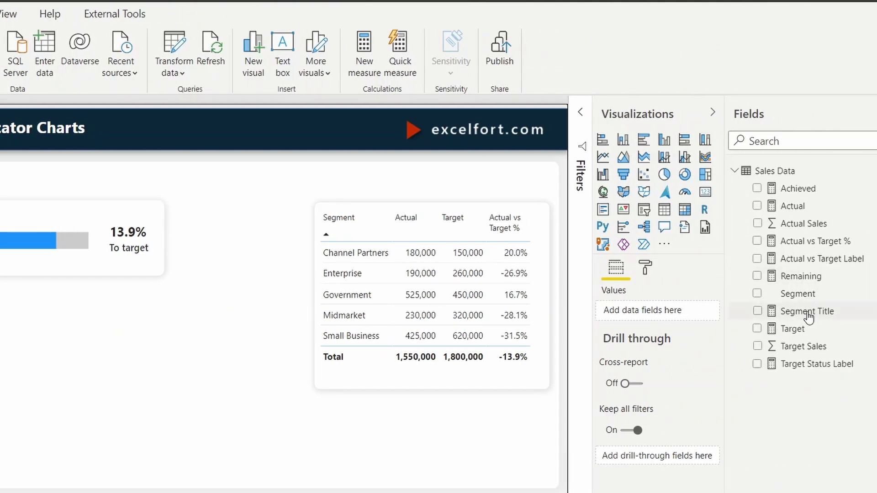
pyautogui.click(754, 312)
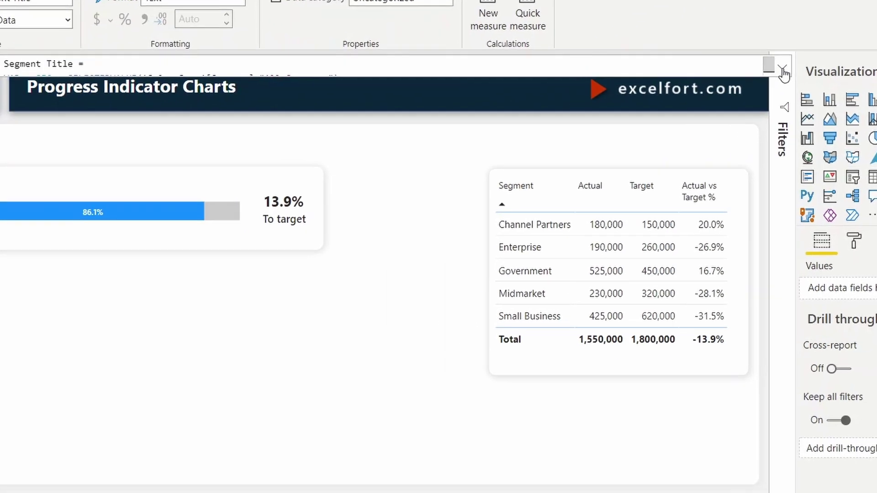
pyautogui.click(580, 110)
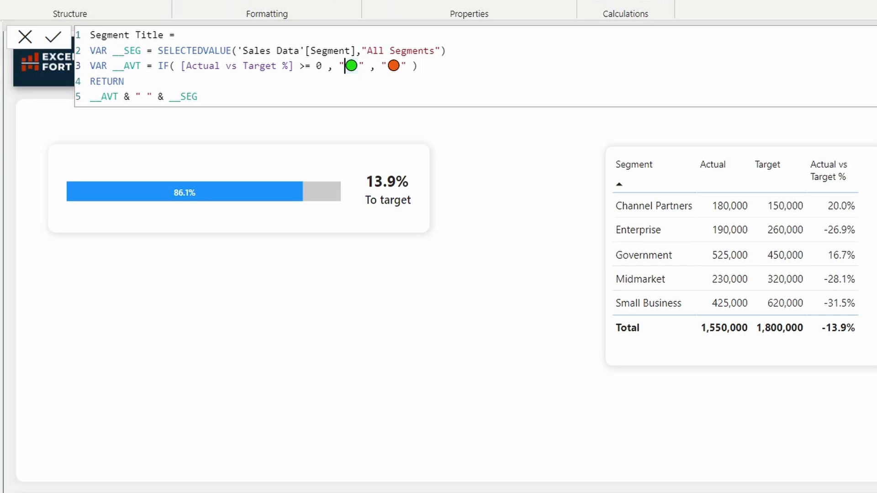
# Replace the first emoji on line 3 of Segment Title with a green circle from the emoji picker.
pyautogui.press('Delete')
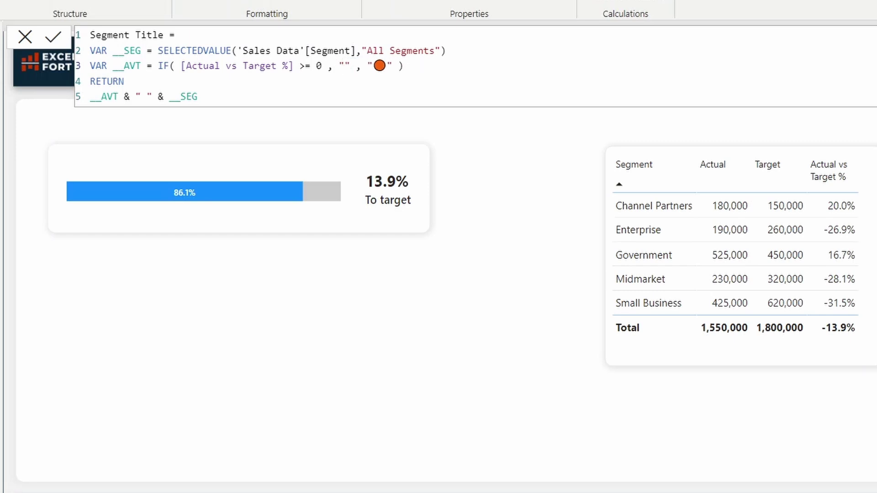
pyautogui.press('super+period')
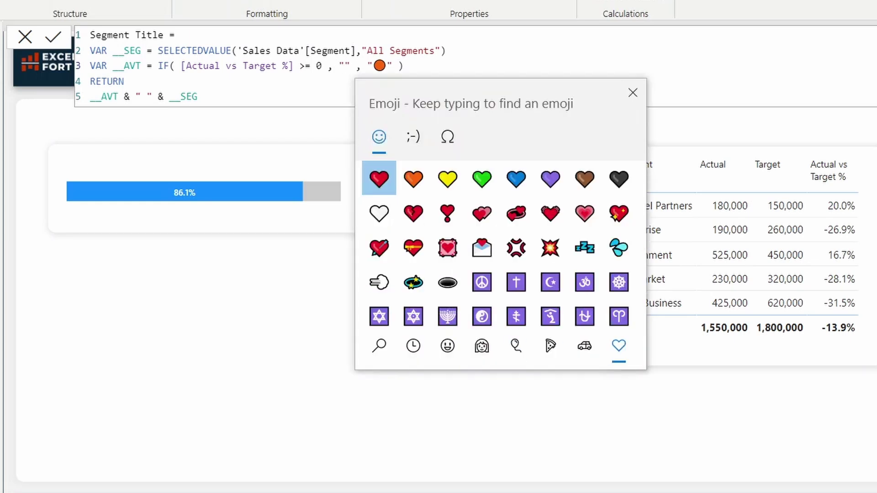
pyautogui.press('Down')
pyautogui.press('Down')
pyautogui.press('Down')
pyautogui.press('Down')
pyautogui.press('Down')
pyautogui.press('Down')
pyautogui.press('Down')
pyautogui.press('Down')
pyautogui.press('Up')
pyautogui.press('Right')
pyautogui.press('Right')
pyautogui.press('Right')
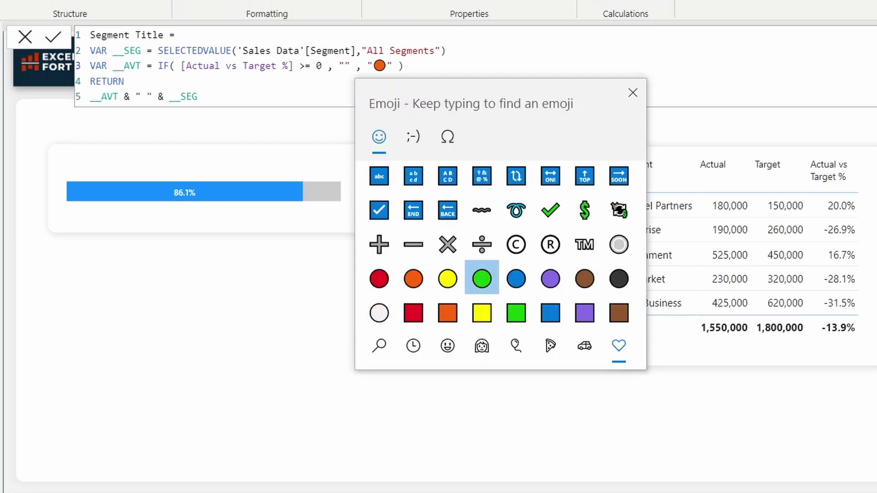
pyautogui.press('Return')
pyautogui.press('Escape')
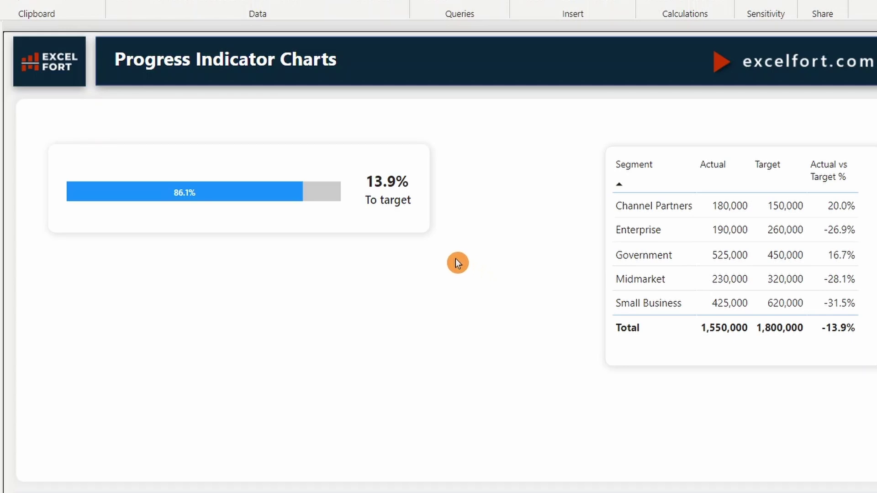
# Turn on the white shape's text and set it from the Segment Title field value.
pyautogui.click(425, 230)
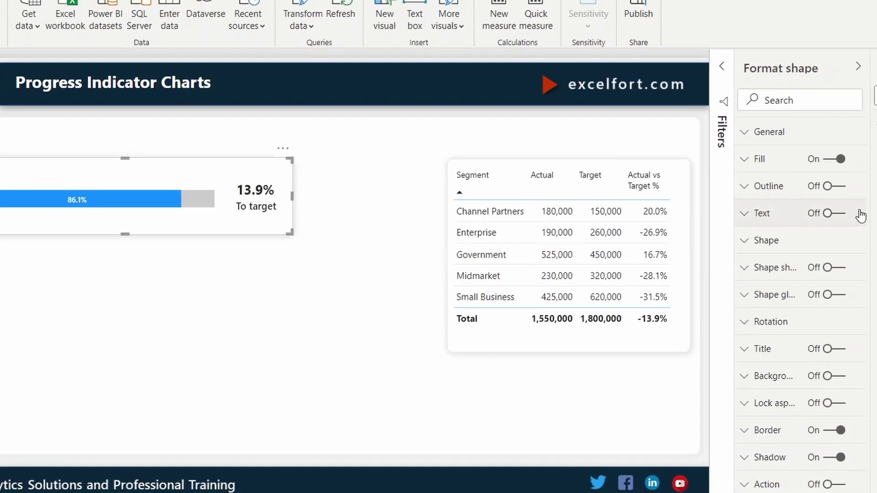
pyautogui.click(840, 213)
pyautogui.click(763, 215)
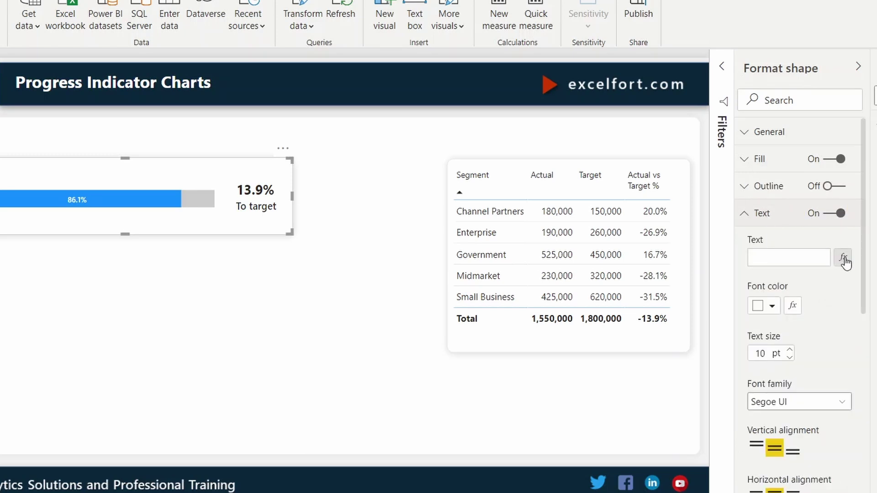
pyautogui.click(843, 258)
pyautogui.click(295, 158)
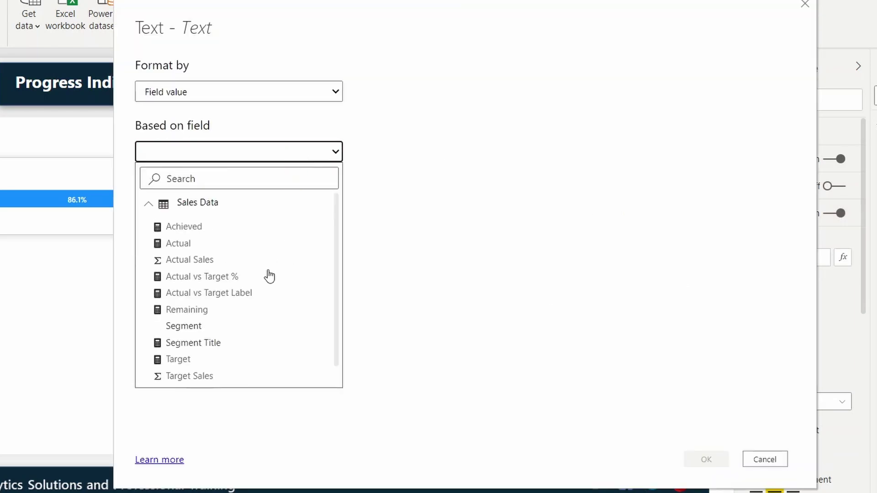
pyautogui.click(226, 344)
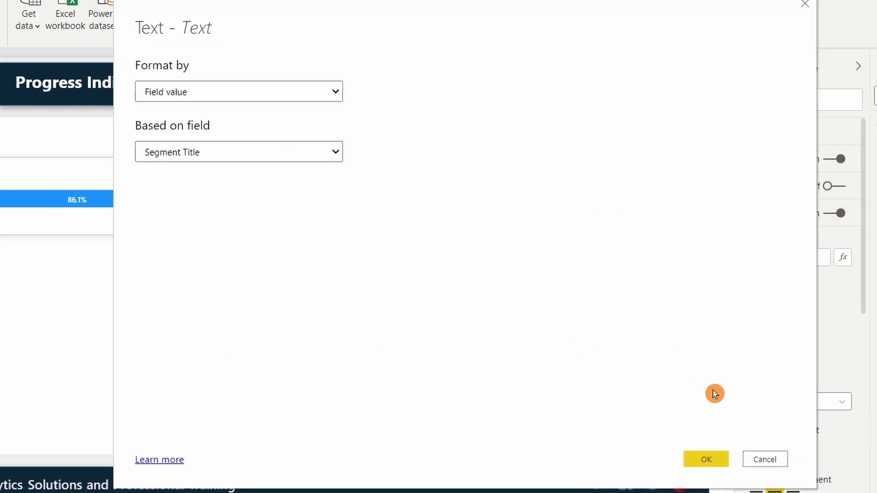
pyautogui.click(706, 459)
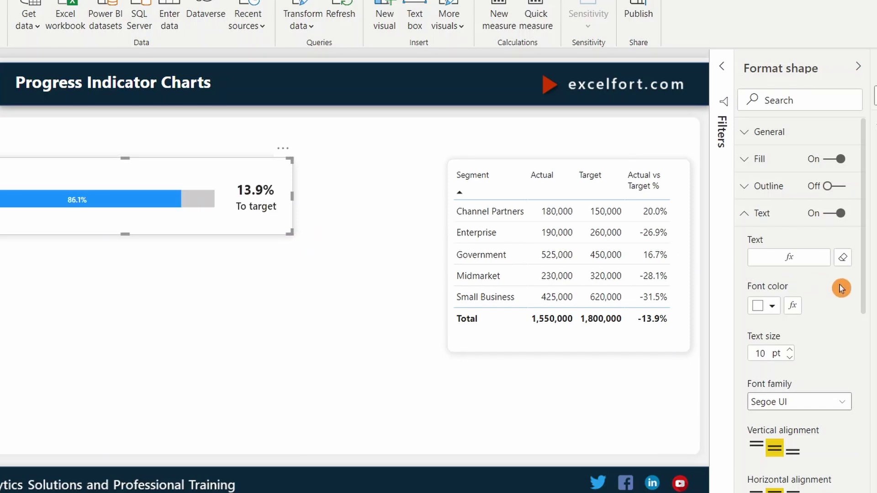
# Align the shape's title text top and left, colour it black and use Segoe UI Semibold.
pyautogui.moveTo(867, 275); pyautogui.dragTo(825, 329)
pyautogui.click(753, 309)
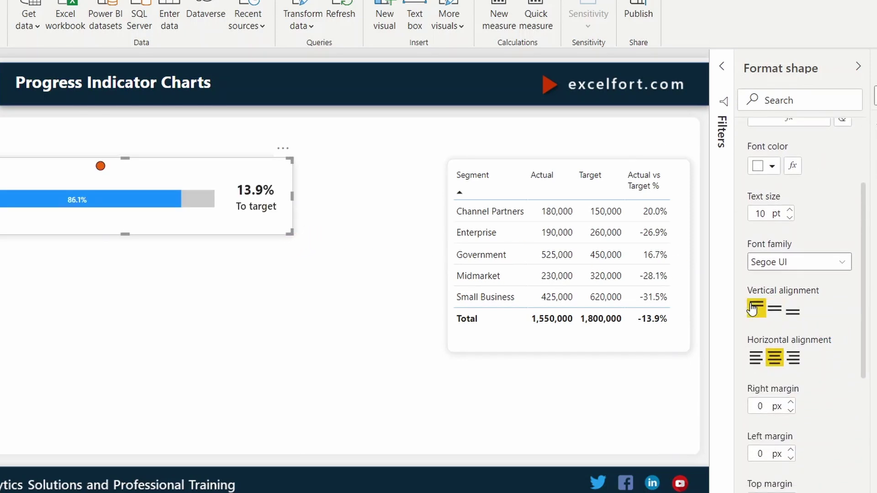
pyautogui.click(755, 359)
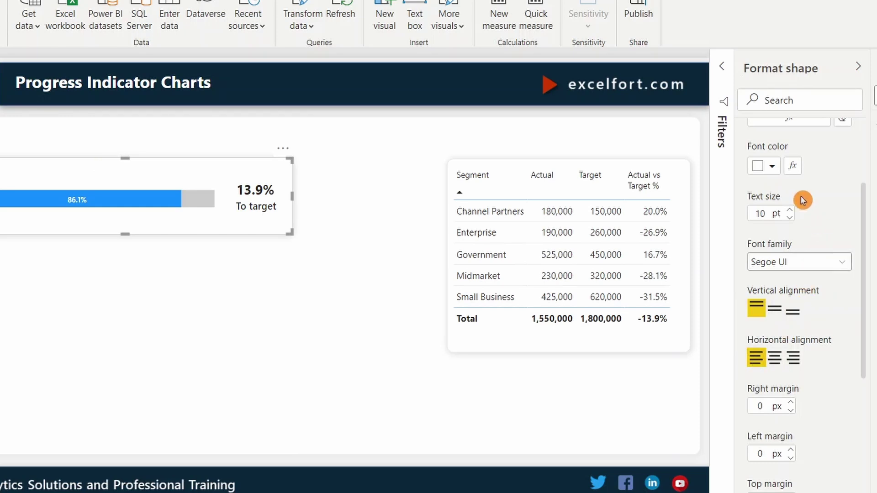
pyautogui.click(771, 165)
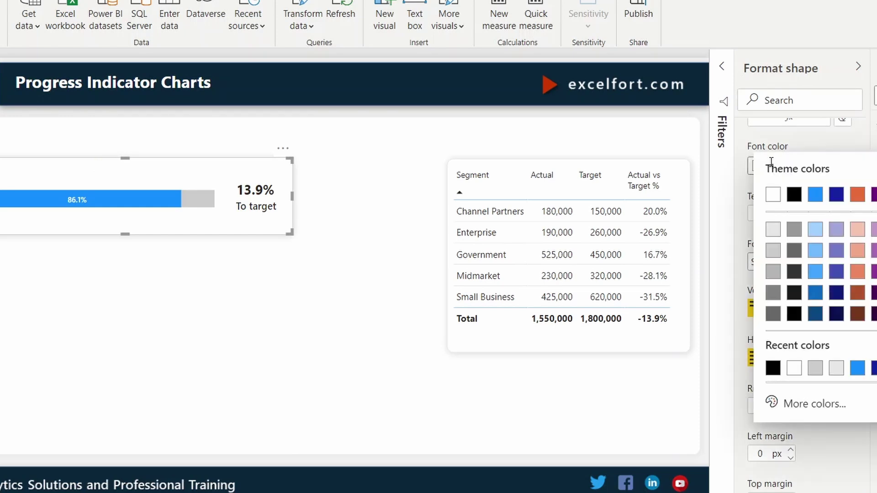
pyautogui.click(794, 194)
pyautogui.click(799, 261)
pyautogui.scroll(-5, 796, 292)
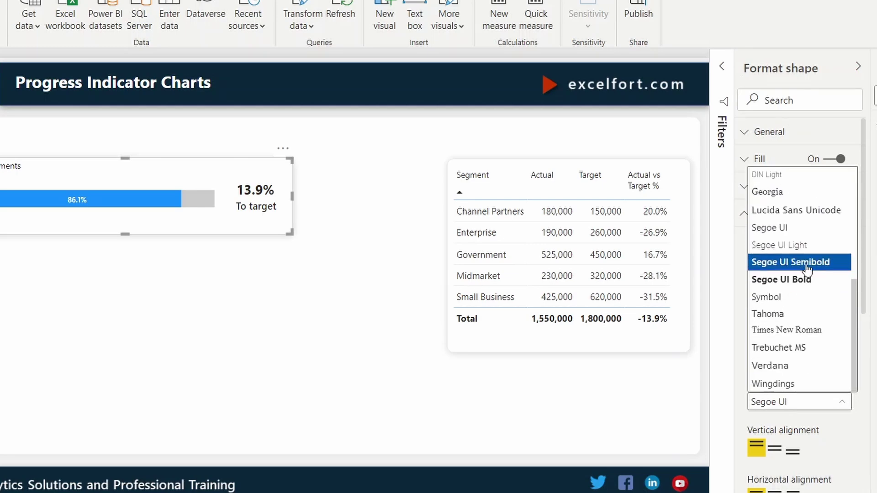
pyautogui.click(798, 263)
pyautogui.click(39, 174)
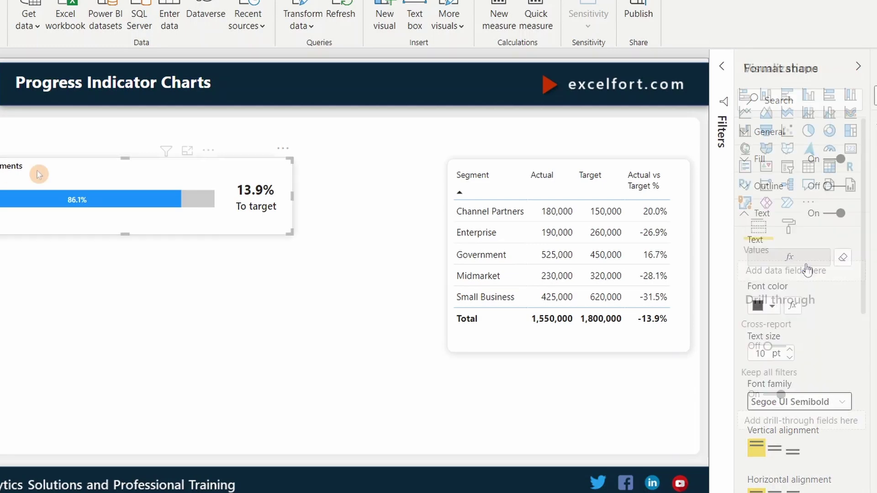
pyautogui.click(194, 255)
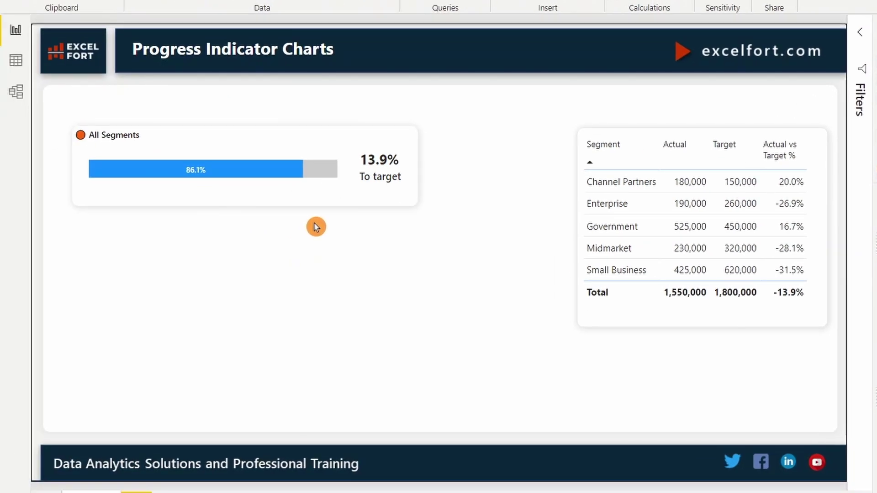
# Test the title by filtering to Channel Partners and Enterprise, then return to All Segments.
pyautogui.click(624, 186)
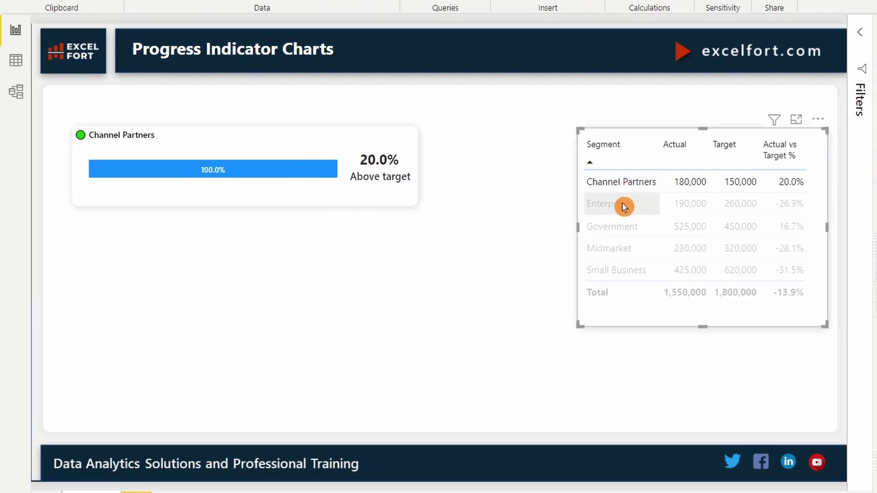
pyautogui.click(624, 207)
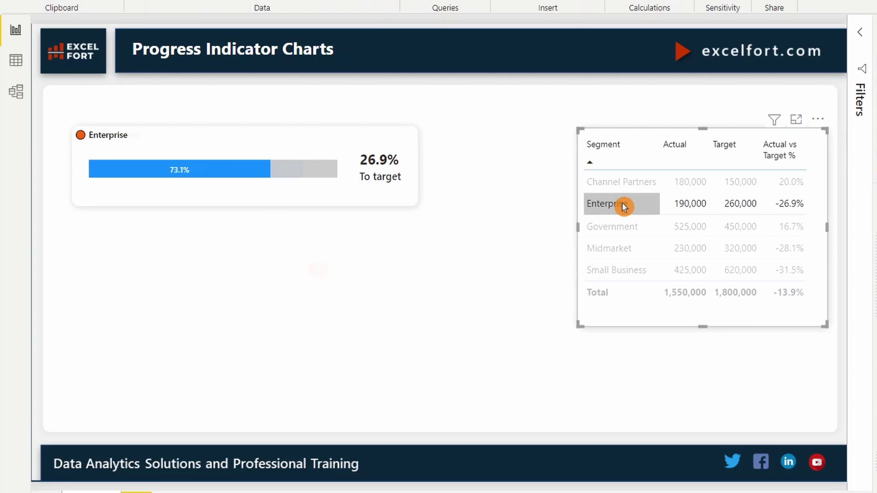
pyautogui.click(305, 248)
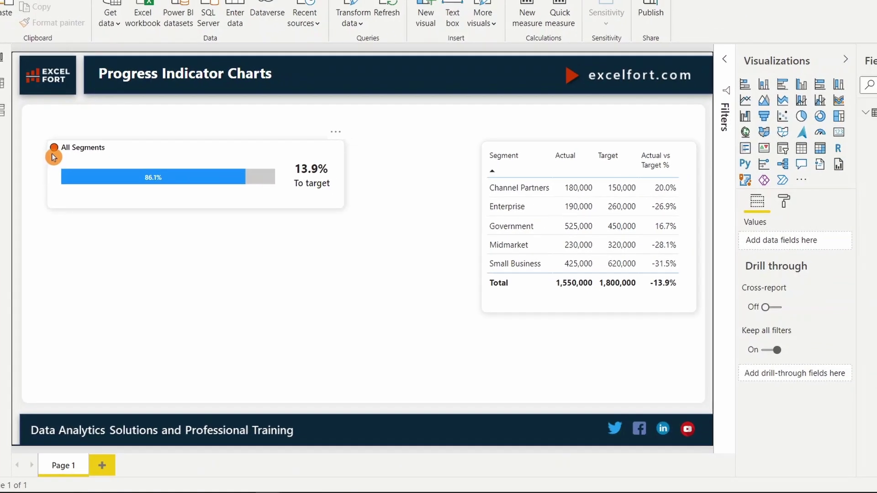
# Set the title shape's text top and left margins to 5 px.
pyautogui.click(76, 145)
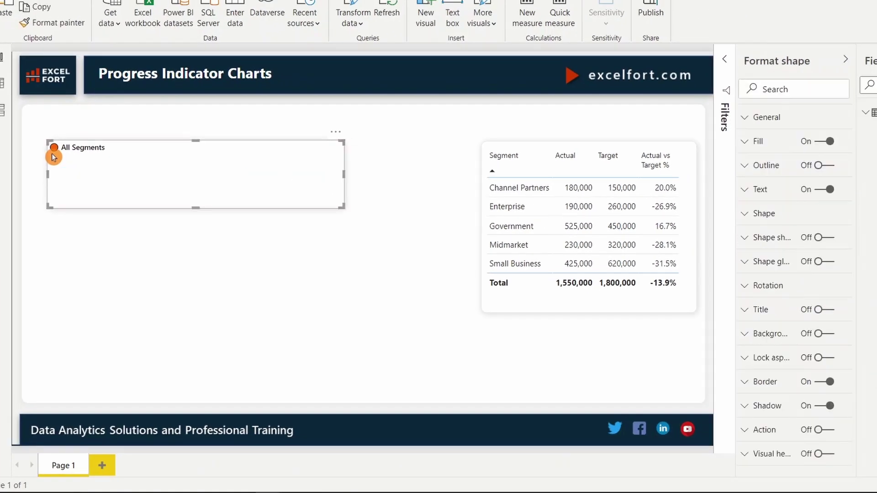
pyautogui.click(772, 190)
pyautogui.moveTo(851, 182); pyautogui.dragTo(846, 272)
pyautogui.scroll(-2, 845, 273)
pyautogui.write('5')
pyautogui.click(771, 237)
pyautogui.write('5')
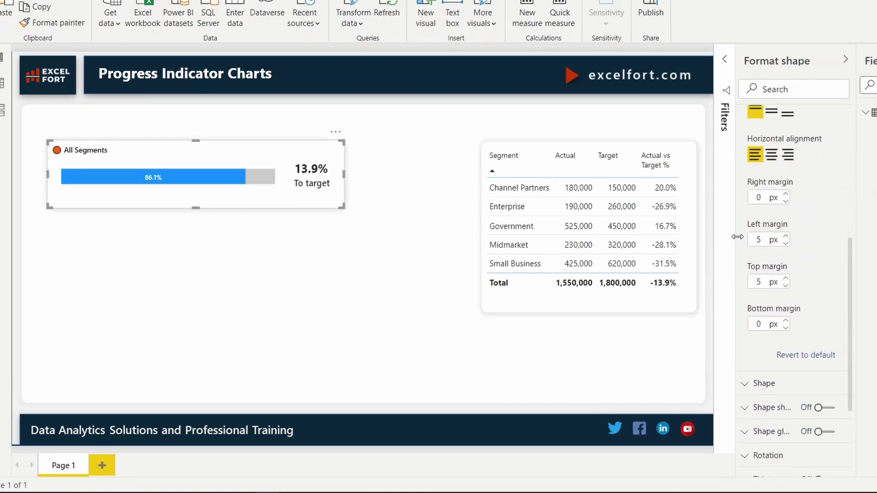
pyautogui.click(304, 248)
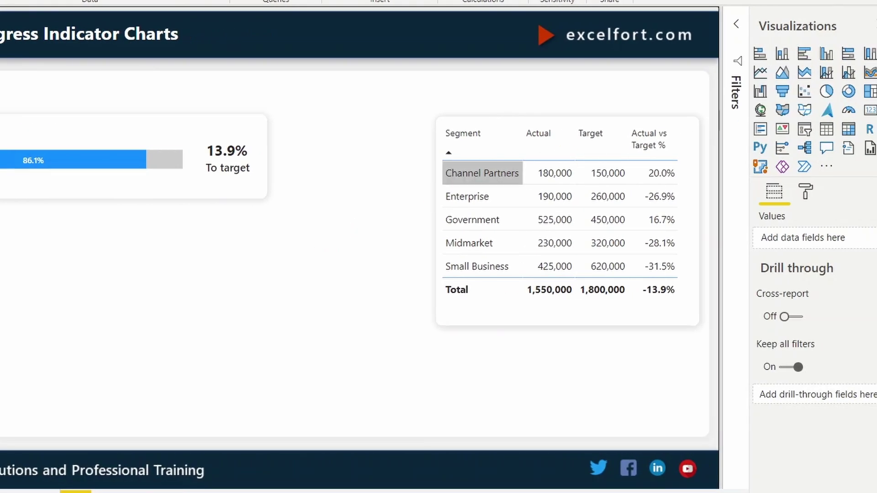
# Add a donut chart of Achieved and Remaining, showing 86.1% against 13.9%.
pyautogui.click(848, 91)
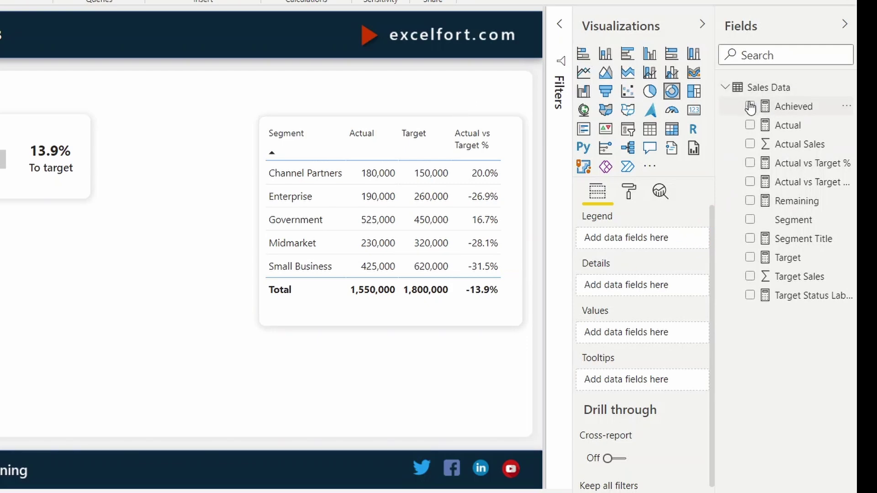
pyautogui.click(750, 106)
pyautogui.click(750, 201)
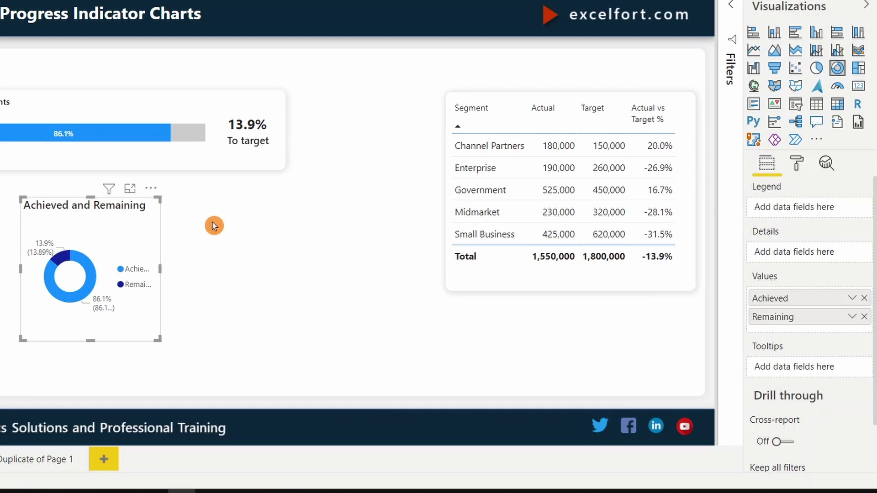
# Turn off the donut's legend, data labels, title, background, tooltips and visual header.
pyautogui.click(797, 163)
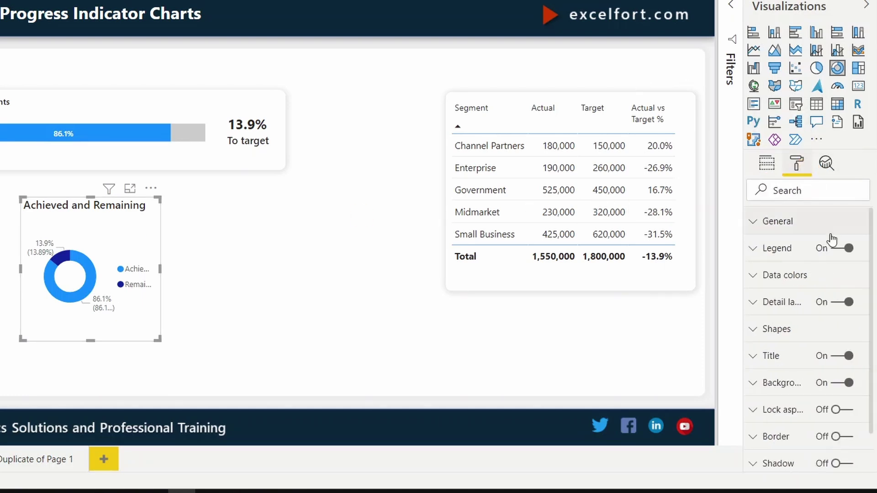
pyautogui.click(835, 248)
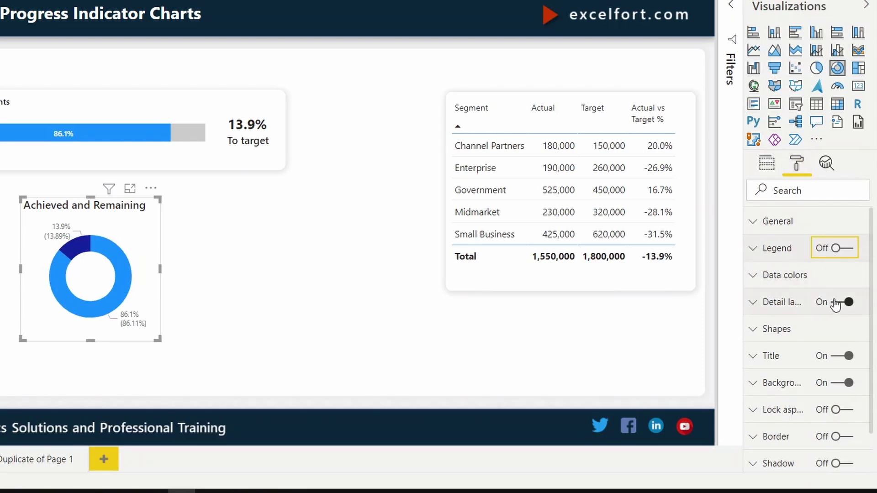
pyautogui.click(835, 303)
pyautogui.click(836, 356)
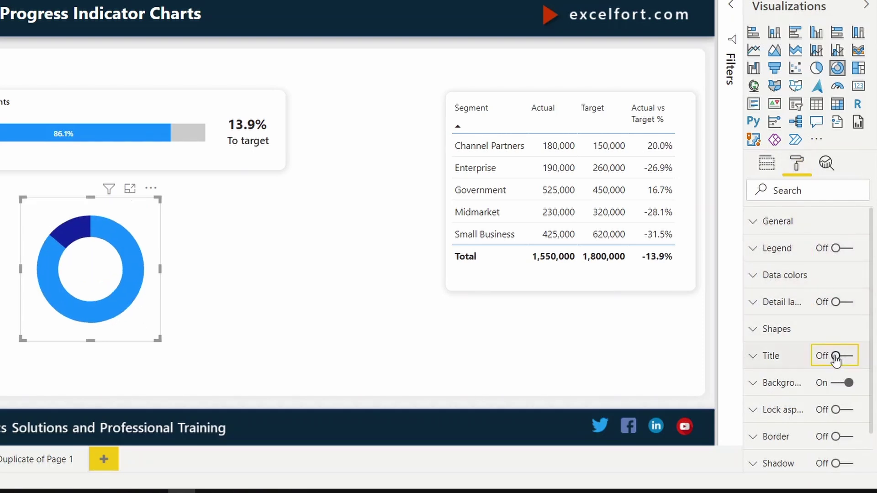
pyautogui.click(832, 388)
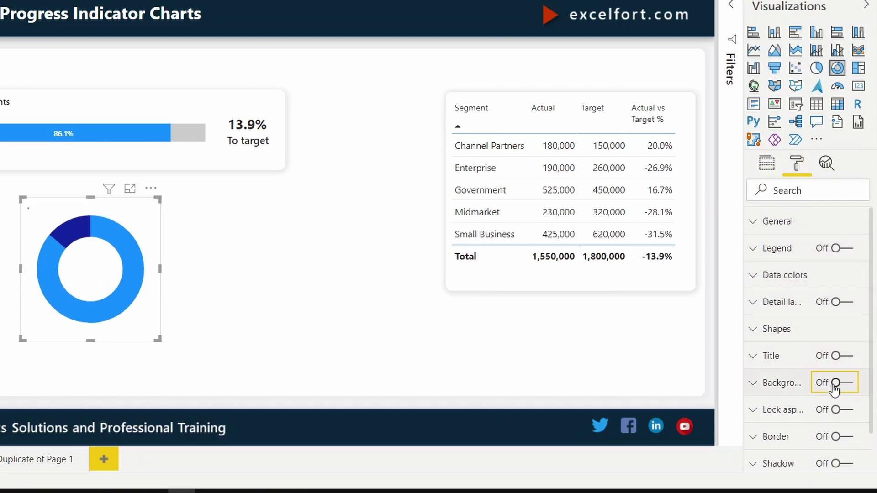
pyautogui.scroll(-1, 839, 455)
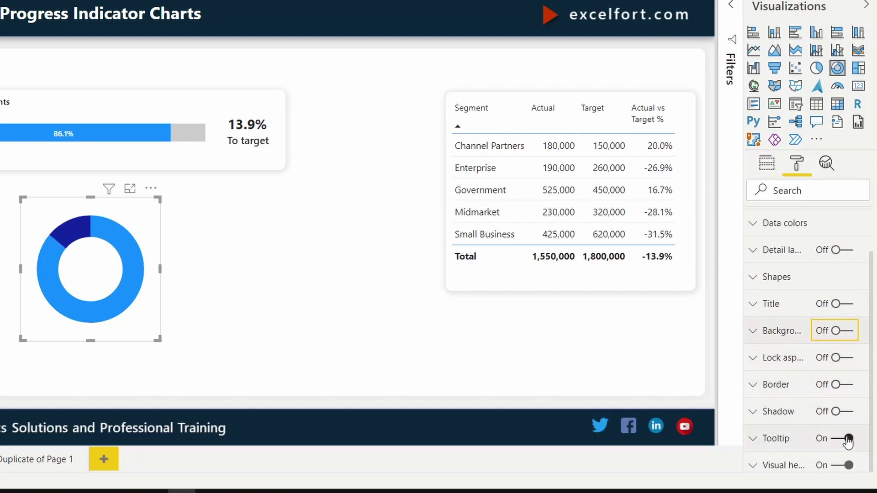
pyautogui.click(844, 439)
pyautogui.click(831, 466)
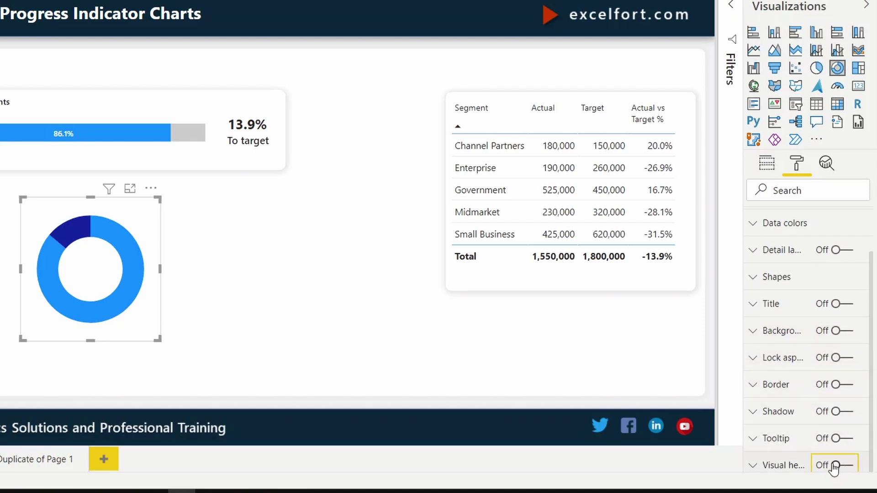
pyautogui.click(281, 300)
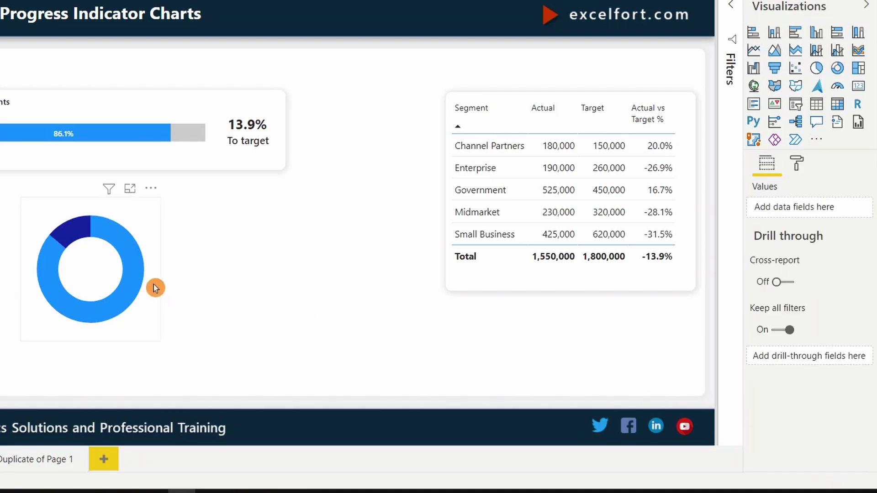
# Colour the Remaining slice white and set the donut's inner radius to 85.
pyautogui.click(156, 288)
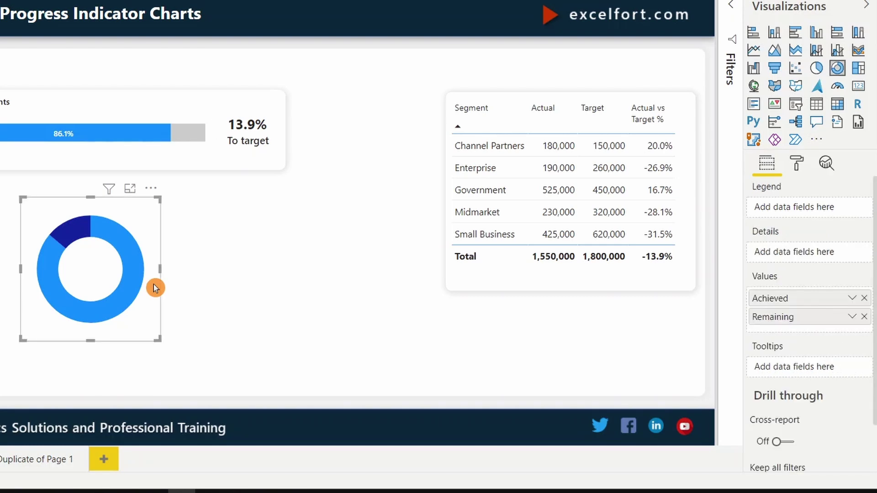
pyautogui.click(797, 163)
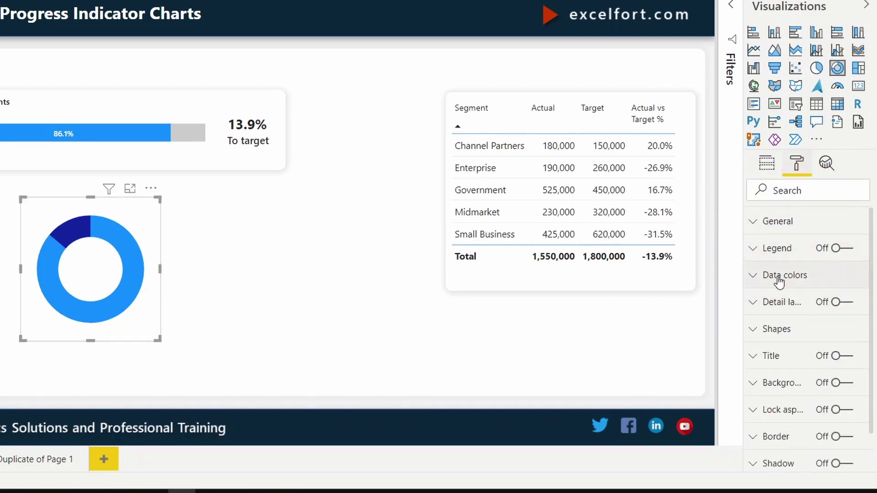
pyautogui.click(775, 277)
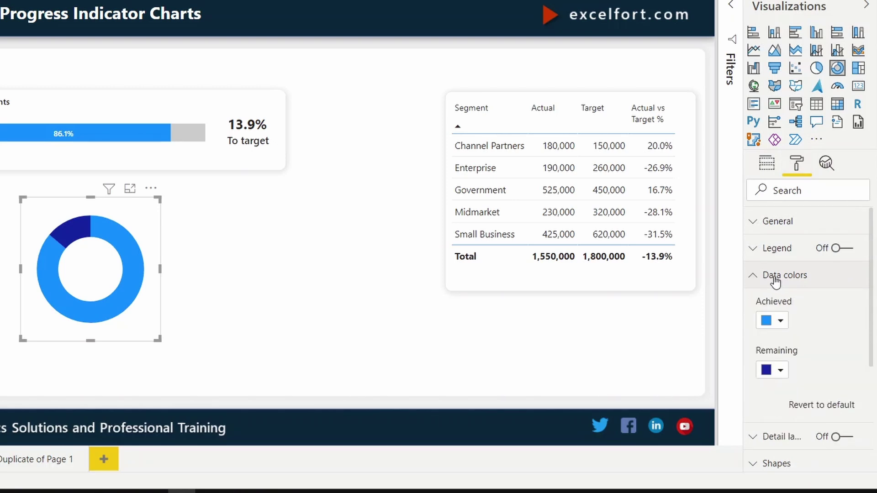
pyautogui.click(782, 370)
pyautogui.click(780, 129)
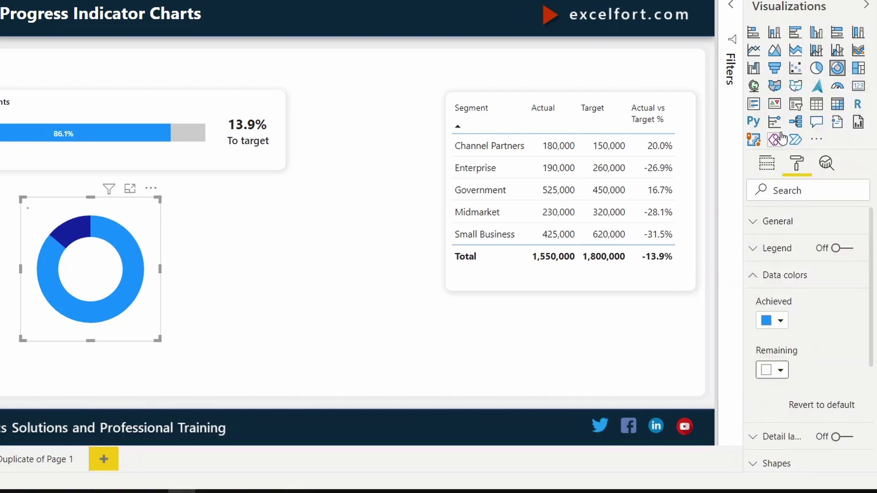
pyautogui.click(760, 277)
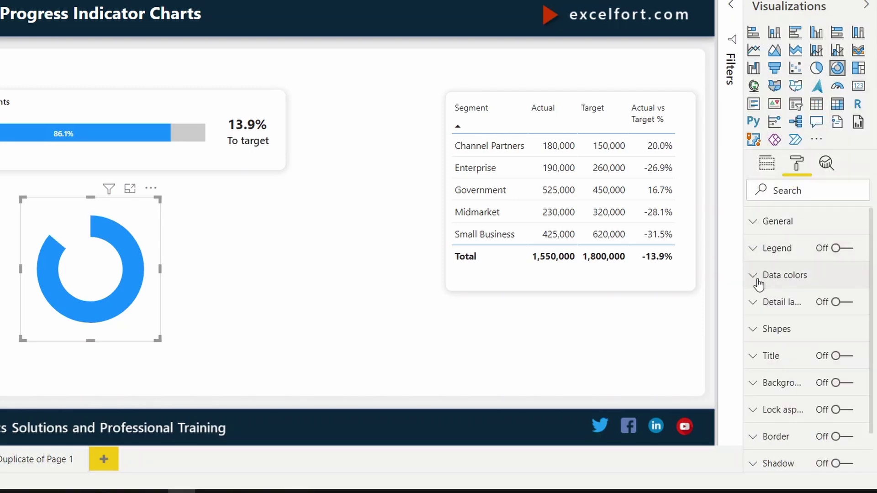
pyautogui.click(767, 330)
pyautogui.click(776, 377)
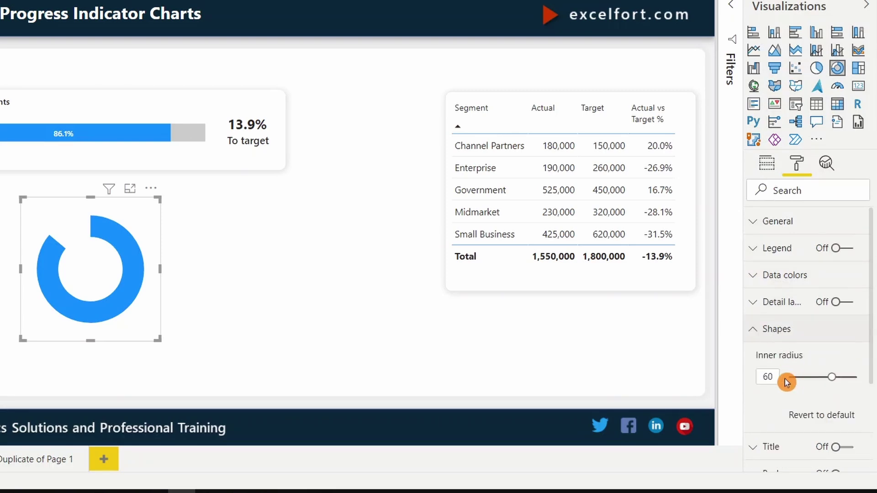
pyautogui.moveTo(778, 377); pyautogui.dragTo(745, 356)
pyautogui.write('85')
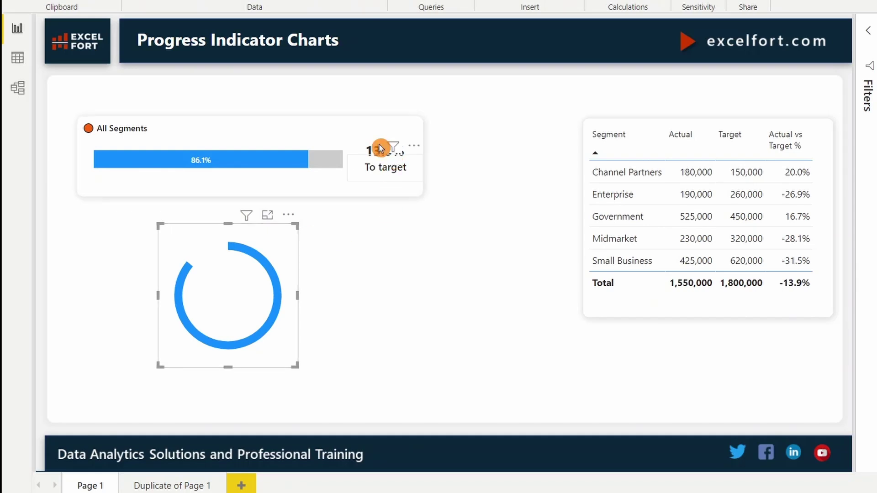
# Paste a copy of the 13.9% To target card into the centre of the donut ring.
pyautogui.click(373, 156)
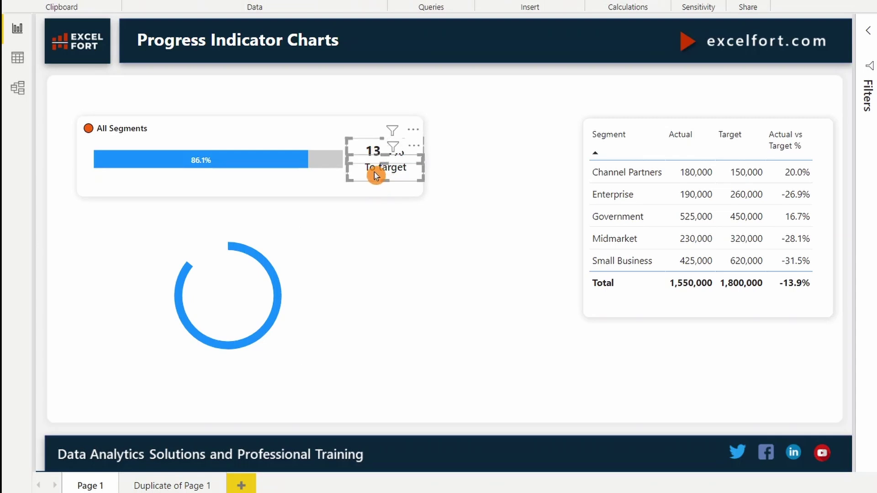
pyautogui.click(362, 246)
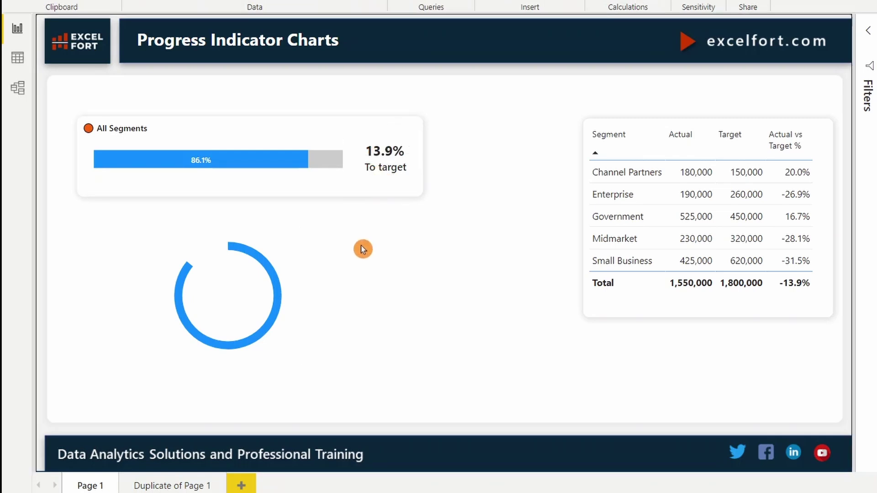
pyautogui.hotkey('ctrl', 'v')
pyautogui.moveTo(387, 195); pyautogui.dragTo(207, 317)
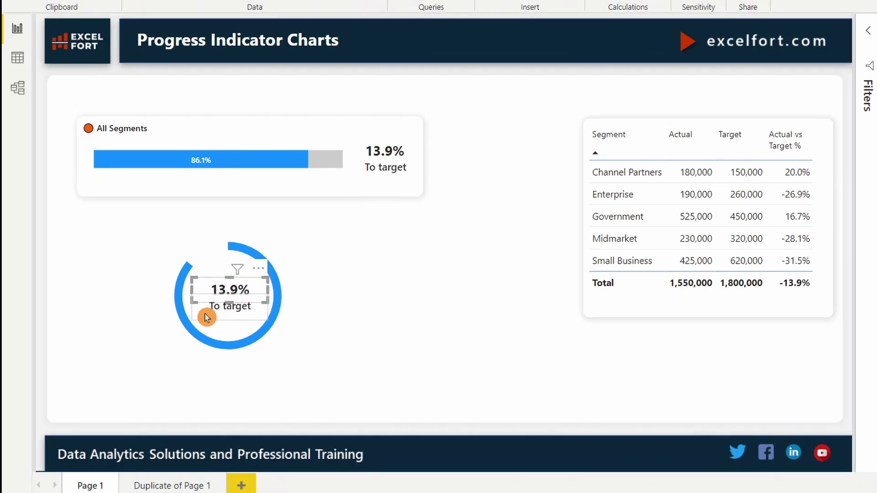
pyautogui.click(400, 310)
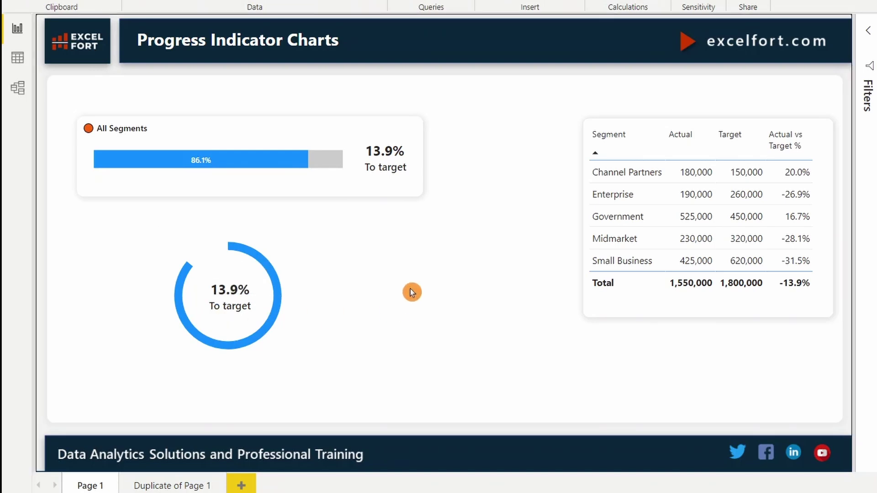
pyautogui.click(287, 264)
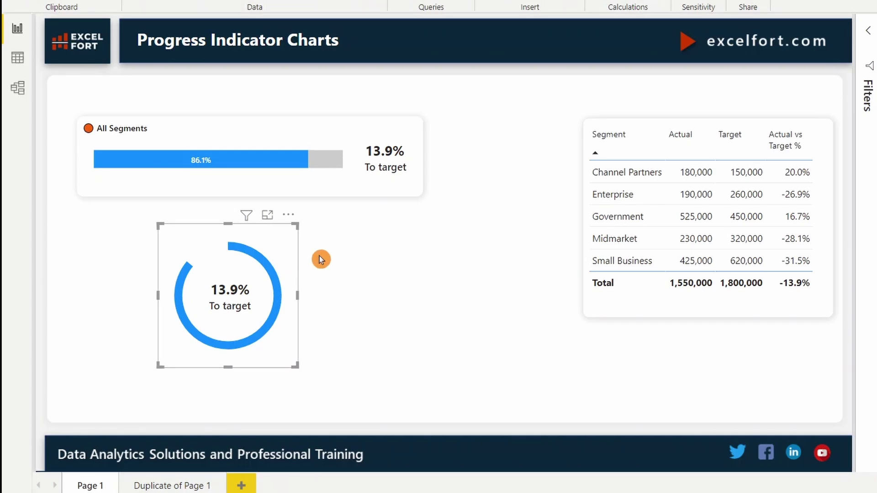
# Turn the donut title on, clear its text, and bind it to the Segment Title field value.
pyautogui.click(793, 192)
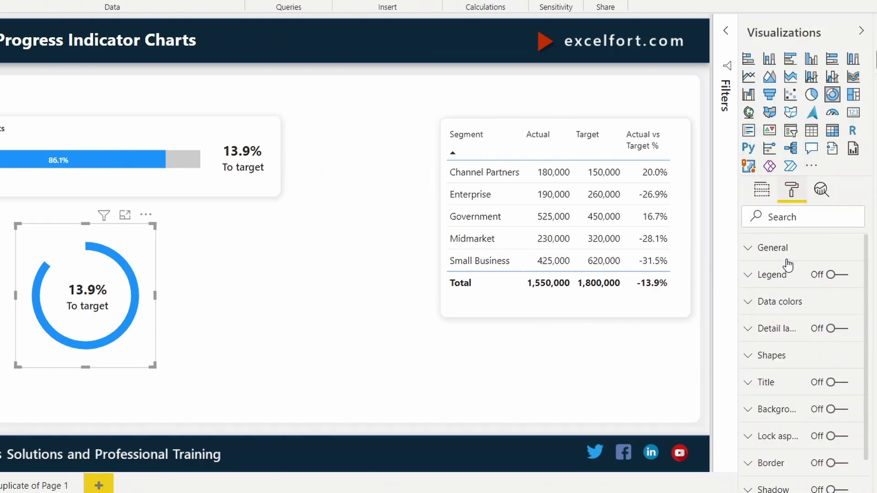
pyautogui.click(776, 387)
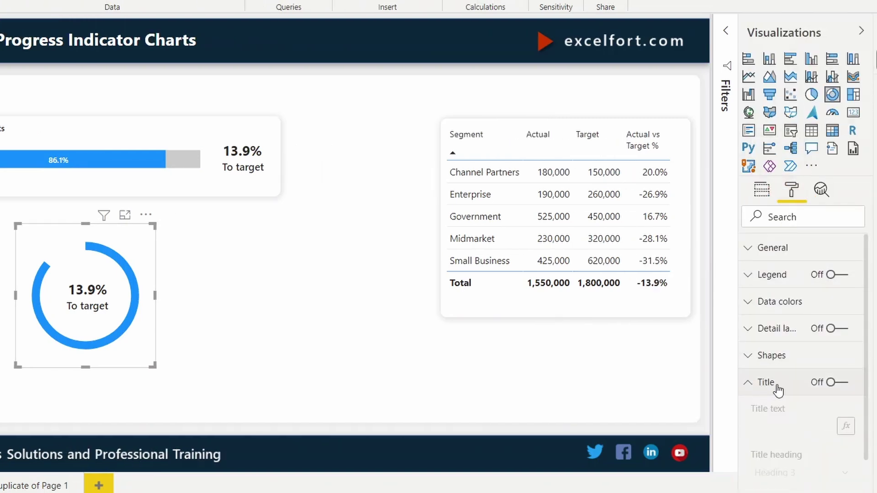
pyautogui.click(841, 382)
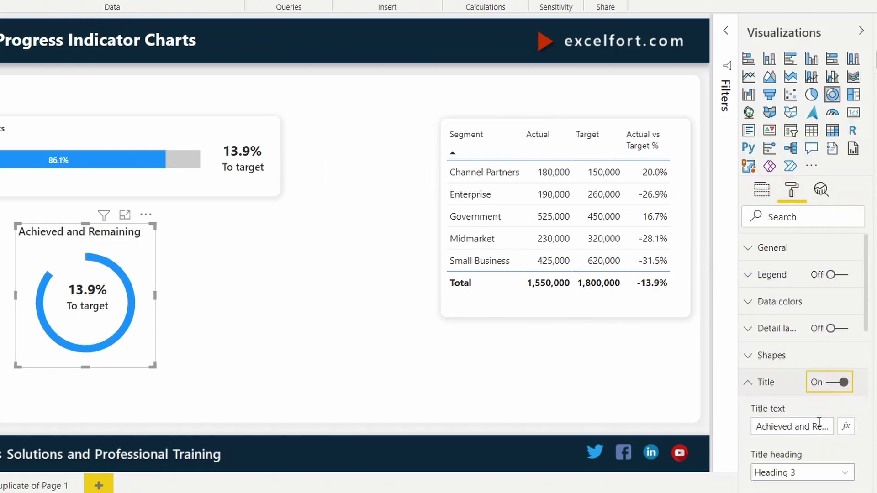
pyautogui.click(819, 423)
pyautogui.hotkey('ctrl', 'a')
pyautogui.press('BackSpace')
pyautogui.click(847, 427)
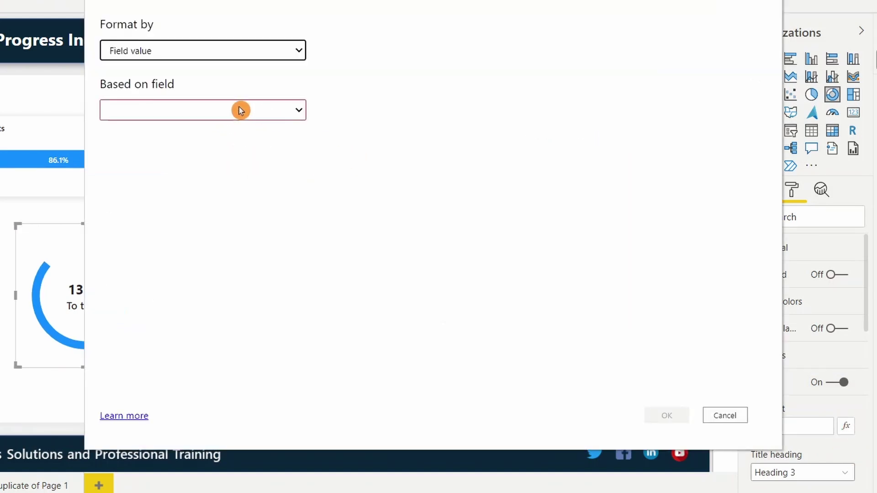
pyautogui.click(239, 109)
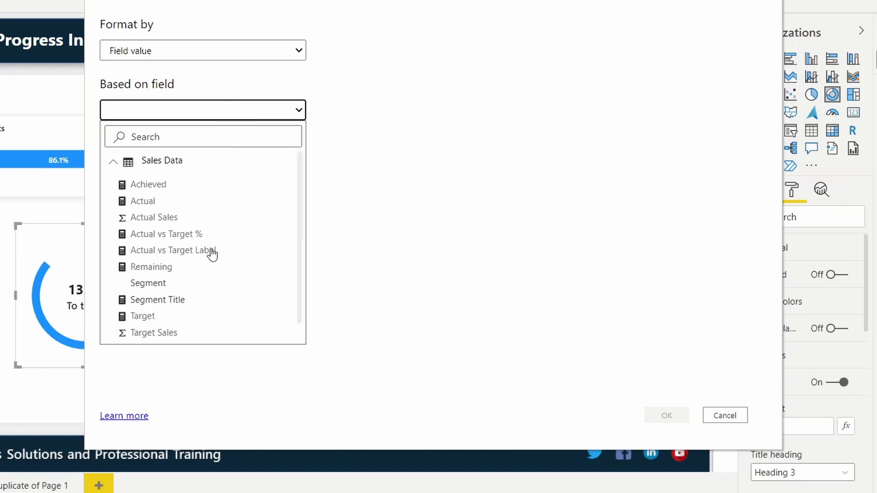
pyautogui.scroll(-1, 205, 252)
pyautogui.click(173, 281)
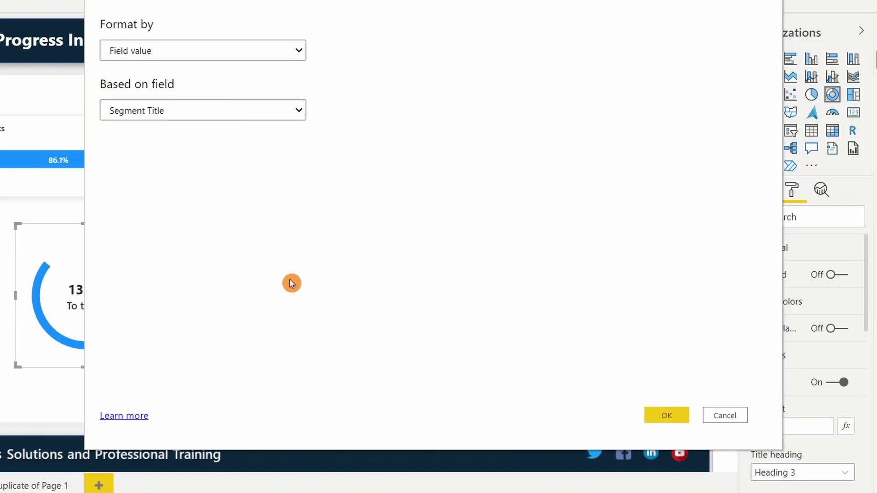
pyautogui.click(662, 418)
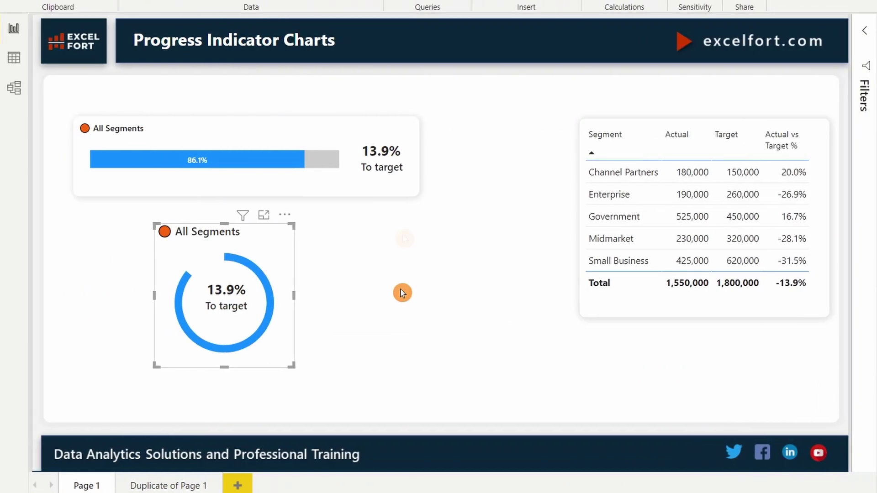
pyautogui.click(265, 238)
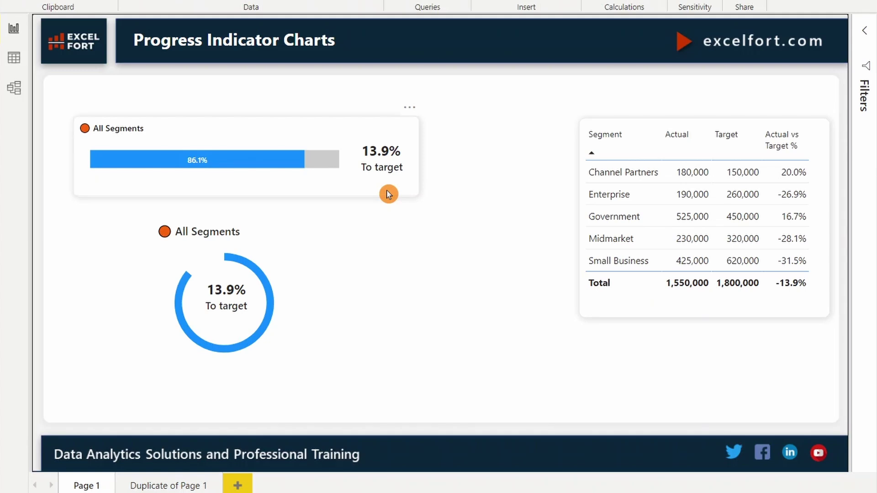
# Copy the bar card's styling onto the donut card with Format painter.
pyautogui.click(413, 192)
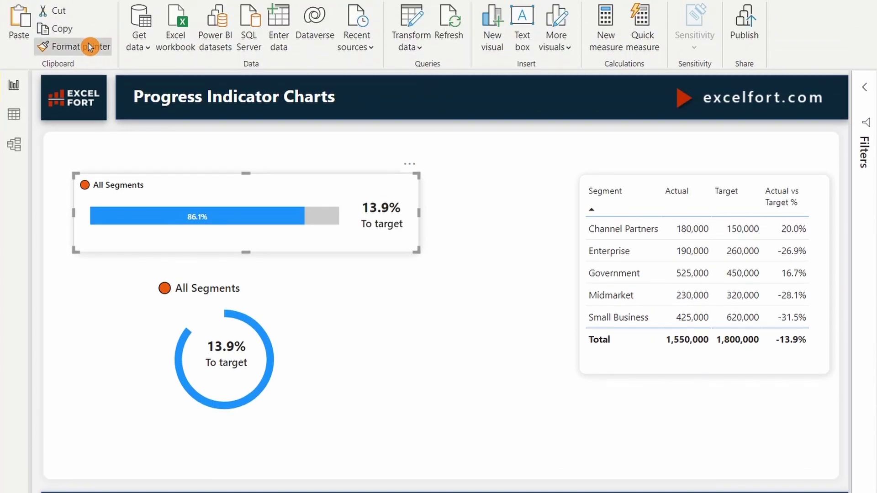
pyautogui.click(90, 54)
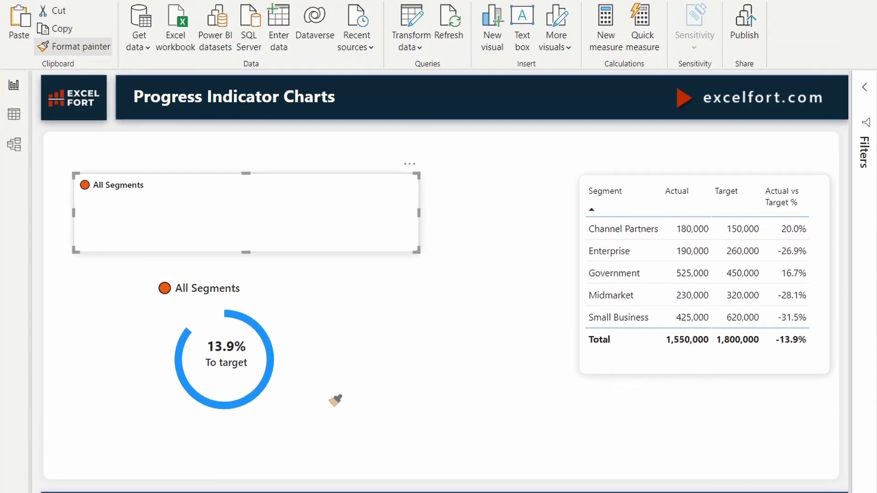
pyautogui.click(274, 315)
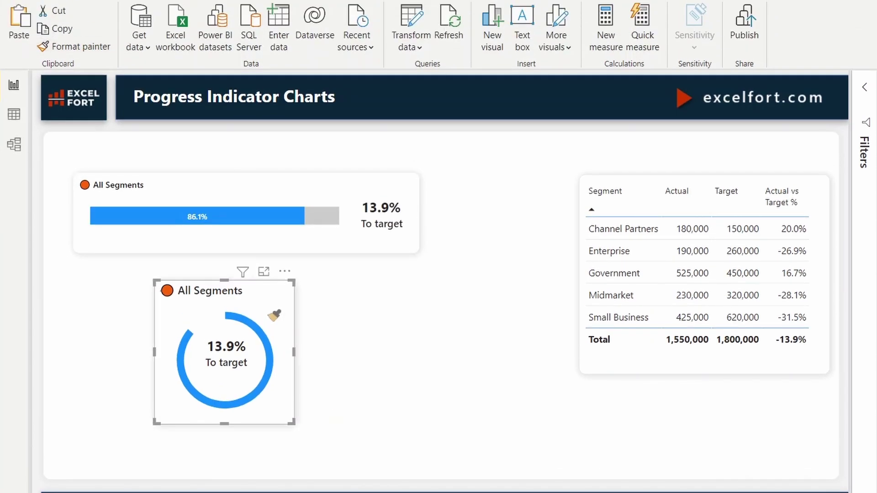
pyautogui.click(381, 330)
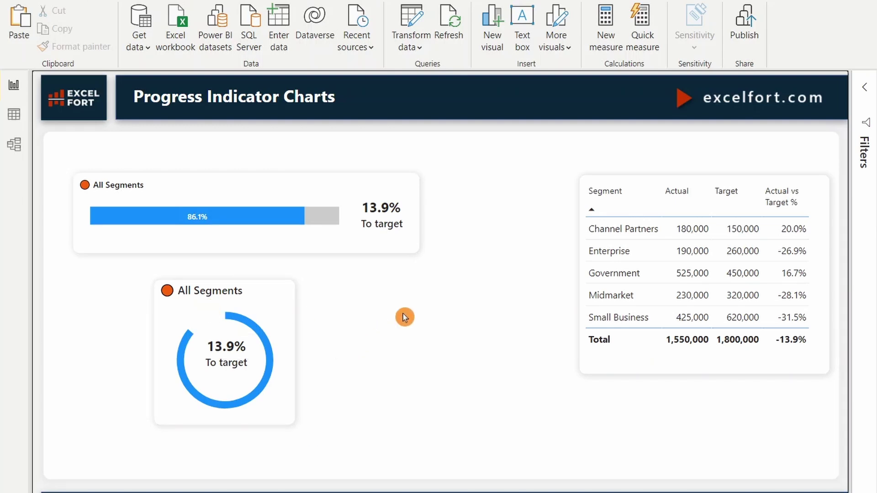
# Group the donut card's parts and align the group under the bar card's left edge.
pyautogui.moveTo(116, 266); pyautogui.dragTo(368, 455)
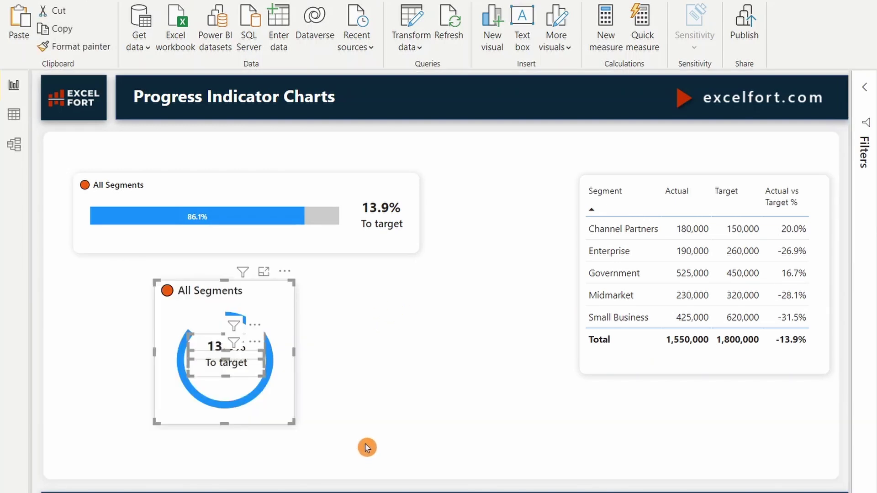
pyautogui.rightClick(272, 395)
pyautogui.moveTo(378, 418)
pyautogui.click(423, 422)
pyautogui.click(361, 334)
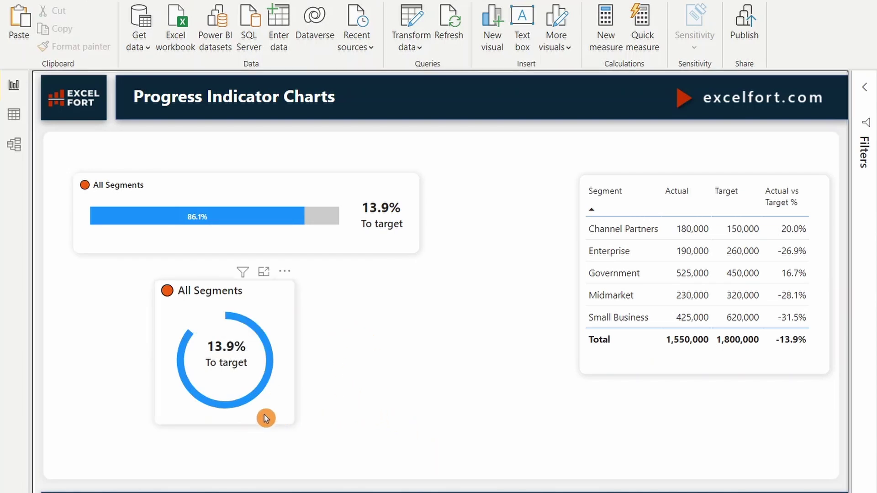
pyautogui.moveTo(314, 428); pyautogui.dragTo(180, 405)
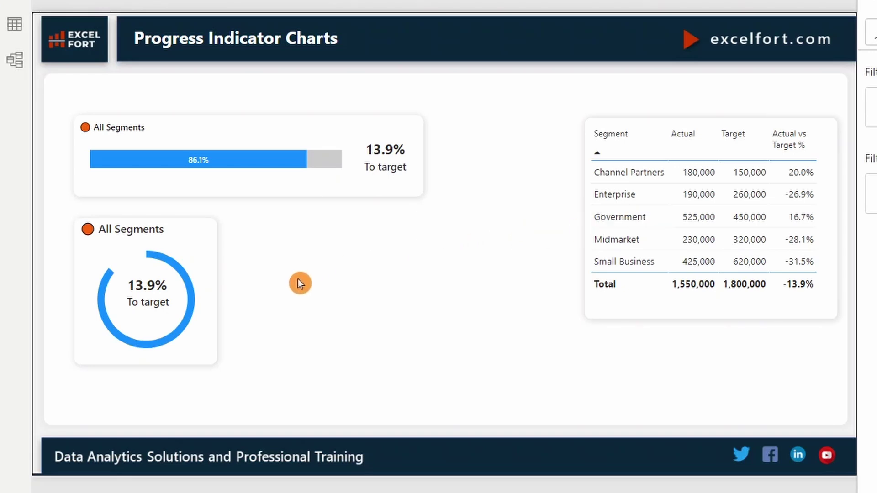
# Ctrl+drag the grouped donut card to place a copy beside the original.
pyautogui.moveTo(254, 371); pyautogui.dragTo(27, 212)
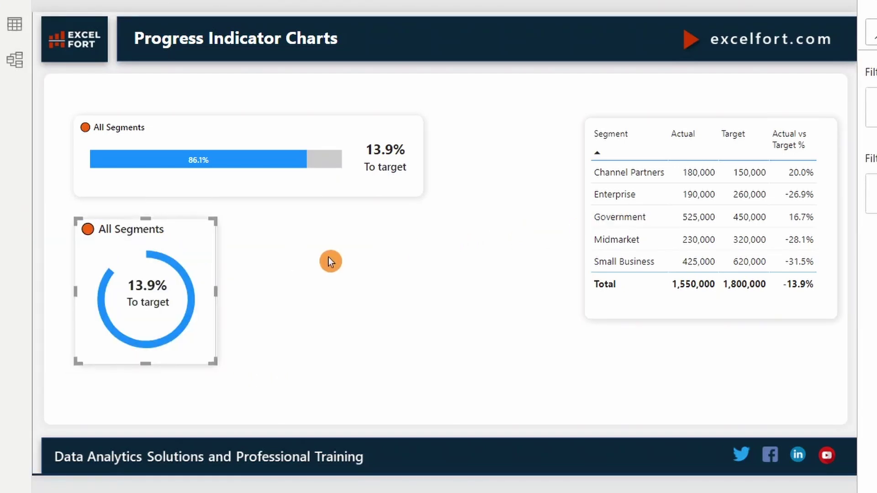
pyautogui.click(319, 219)
pyautogui.moveTo(322, 232); pyautogui.dragTo(349, 256)
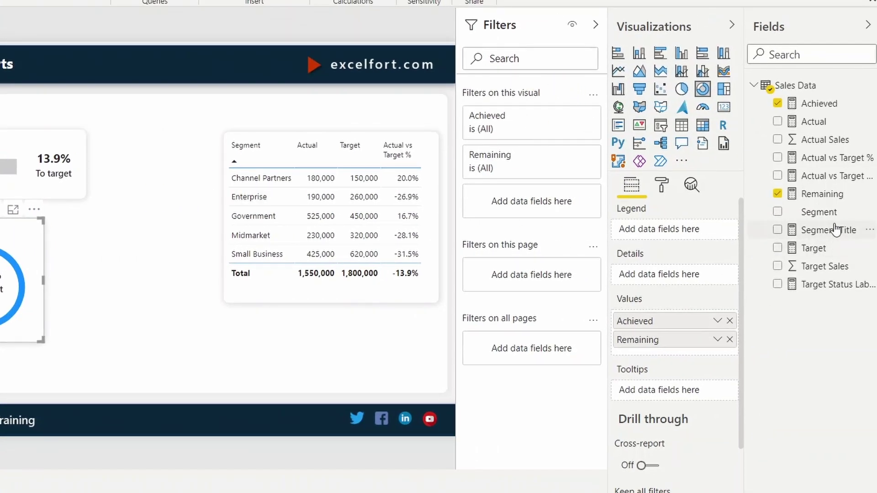
# Filter the copied donut chart to the Channel Partners segment.
pyautogui.moveTo(808, 211); pyautogui.dragTo(531, 202)
pyautogui.click(479, 304)
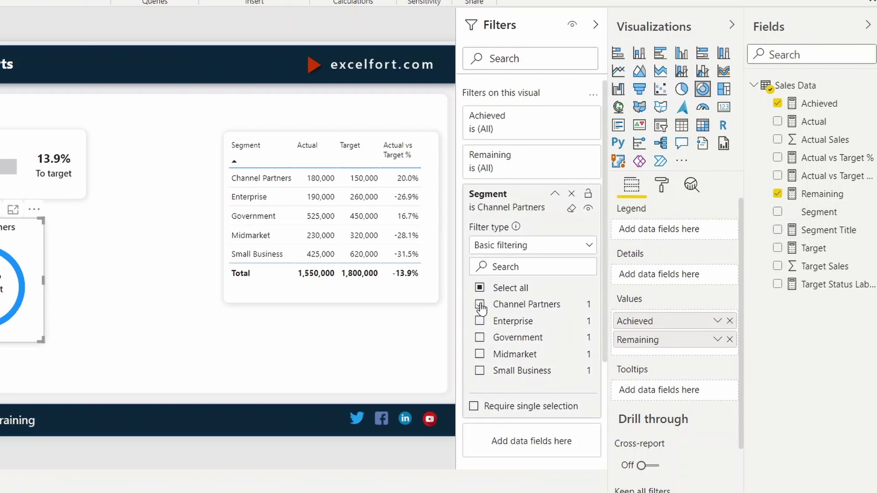
pyautogui.click(554, 198)
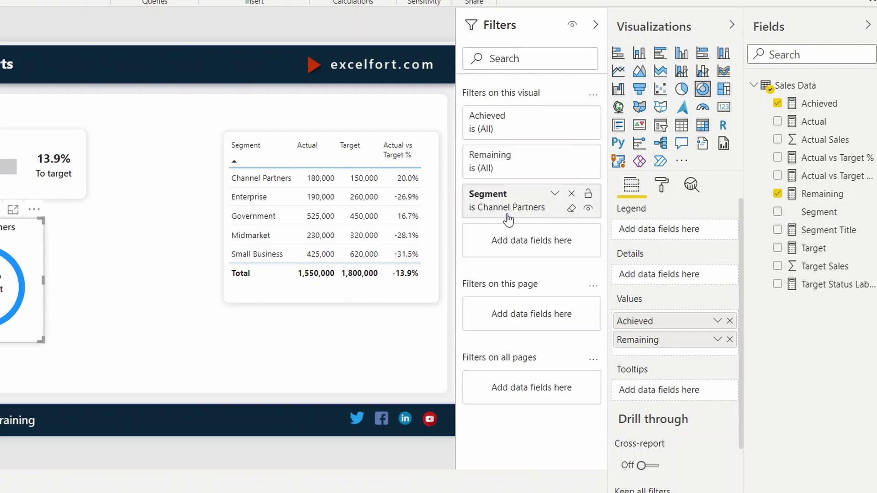
pyautogui.click(98, 264)
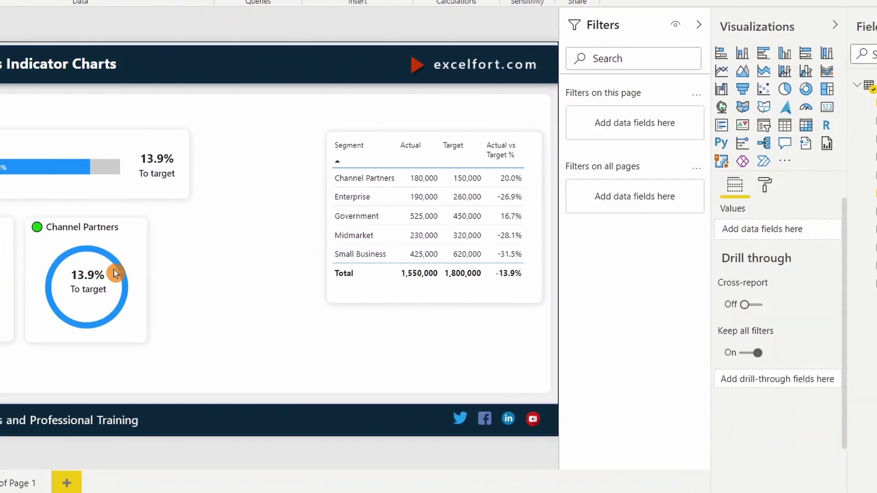
# Filter its percentage and status label cards to Channel Partners, showing 20.0% Above target.
pyautogui.click(90, 274)
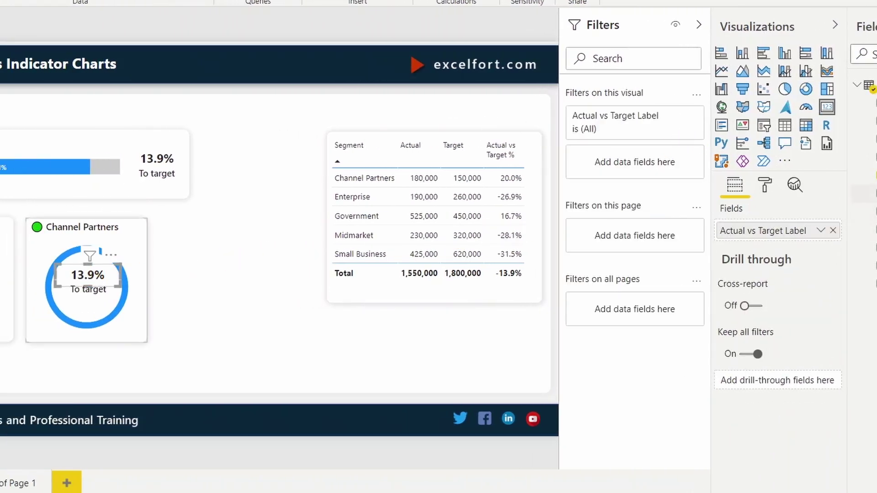
pyautogui.moveTo(863, 211); pyautogui.dragTo(630, 167)
pyautogui.click(582, 266)
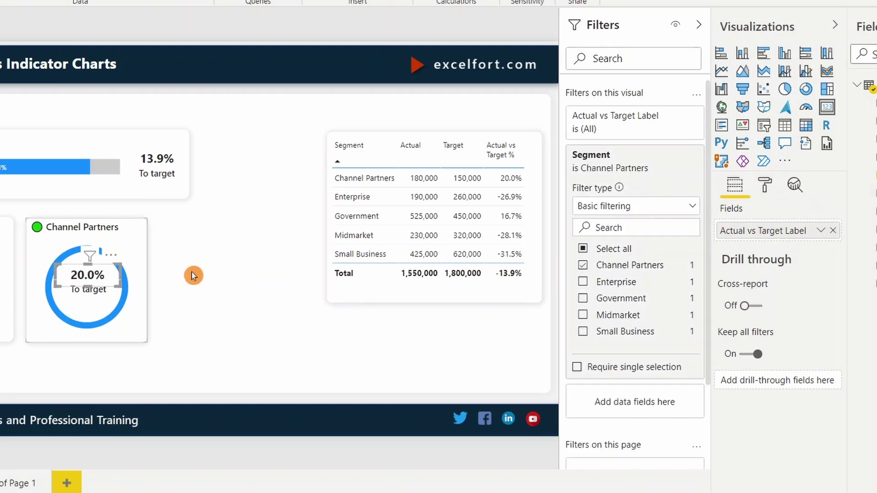
pyautogui.click(98, 299)
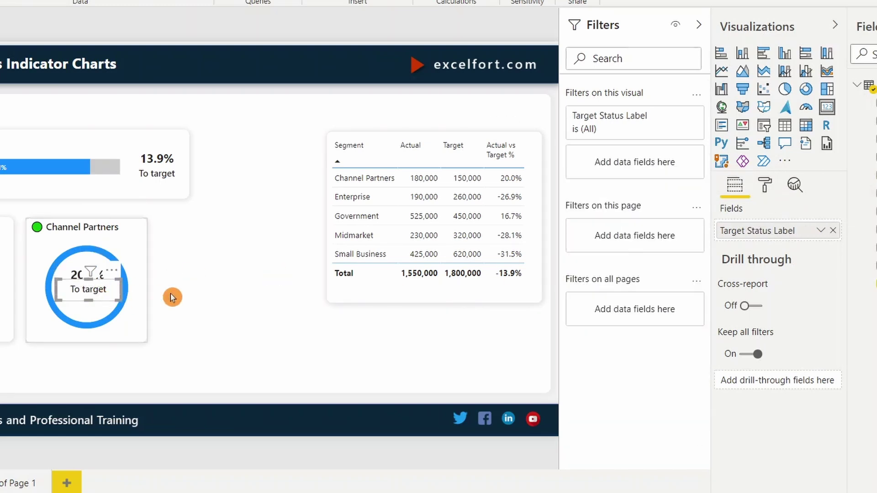
pyautogui.moveTo(863, 211); pyautogui.dragTo(630, 165)
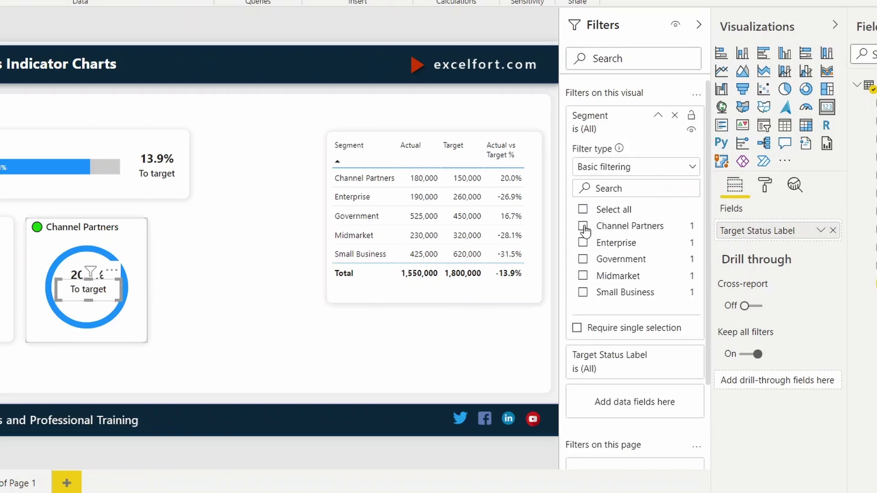
pyautogui.click(583, 226)
pyautogui.click(216, 247)
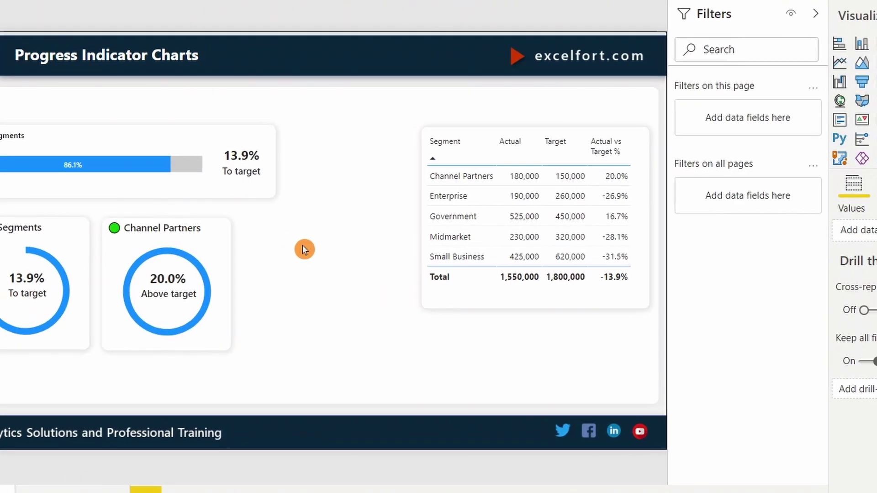